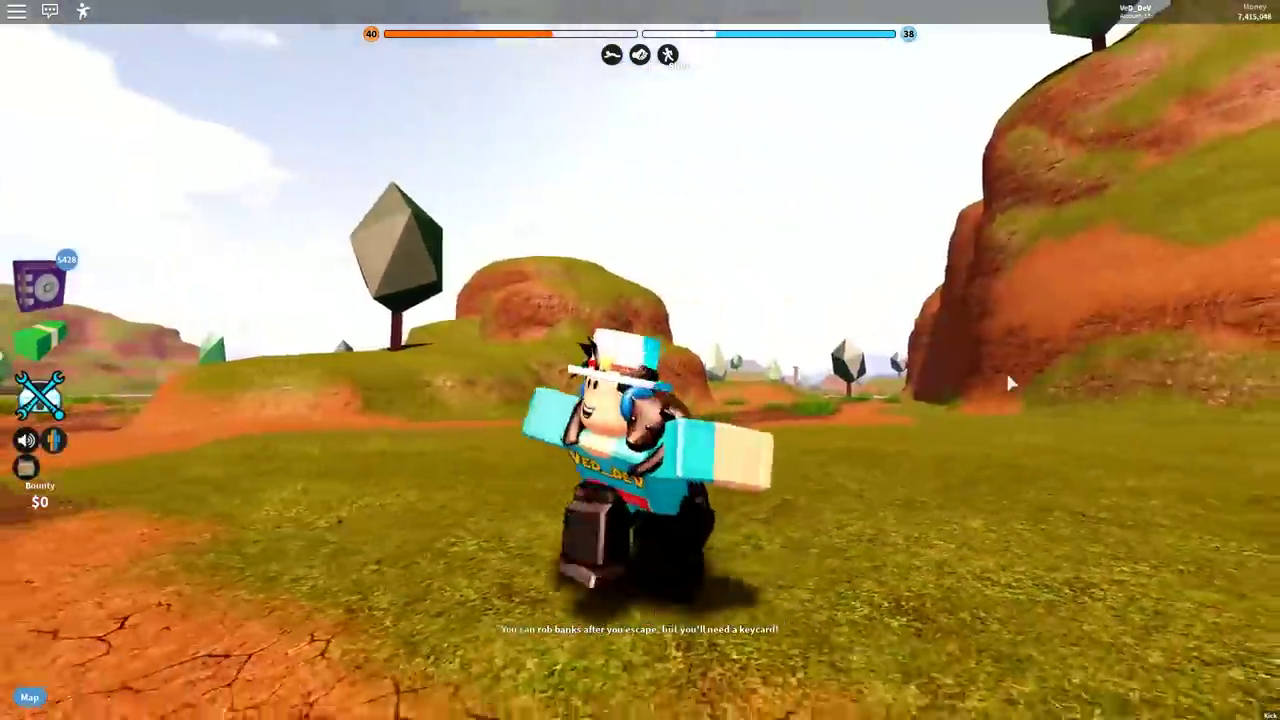
key(s)
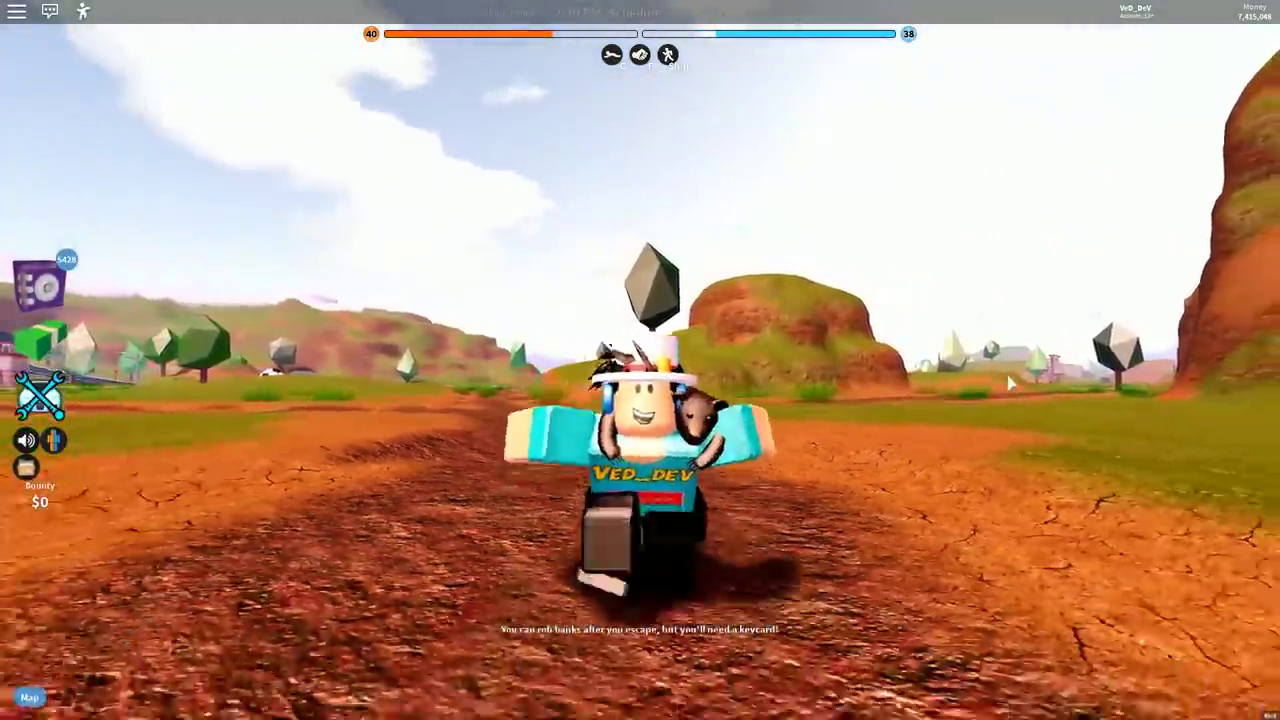
key(a)
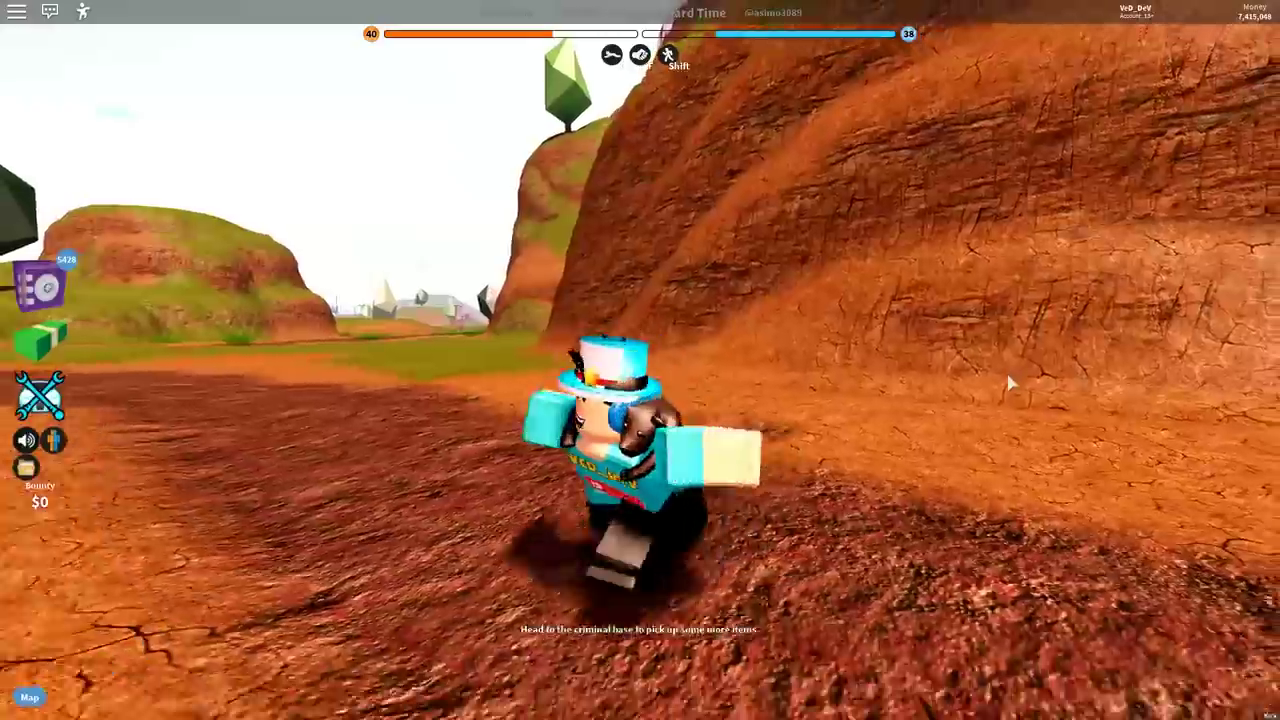
key(a)
key(s)
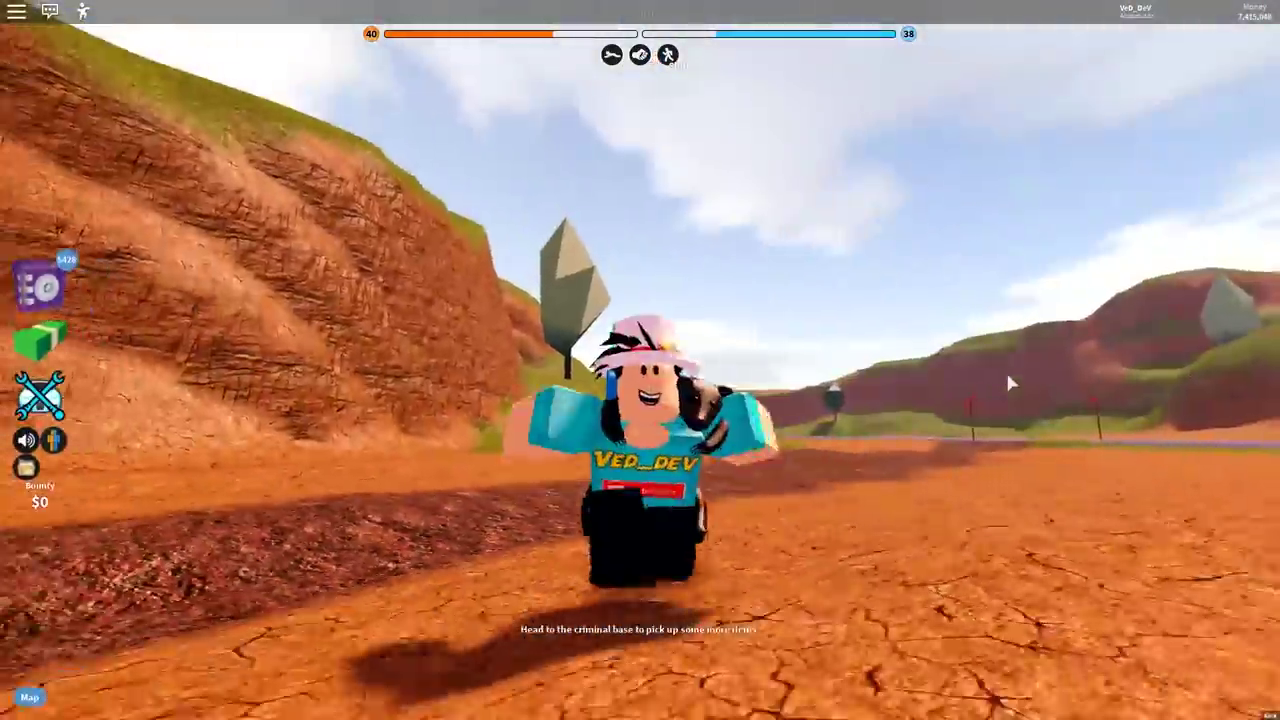
key(s)
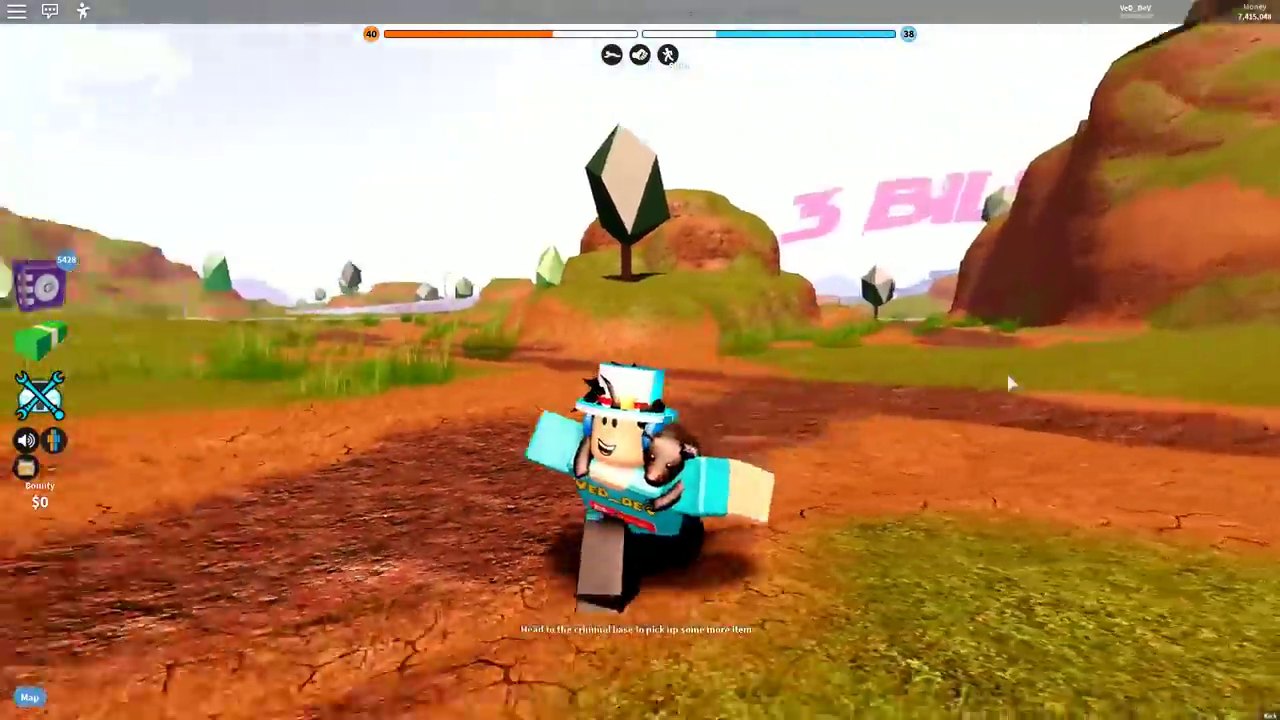
key(s)
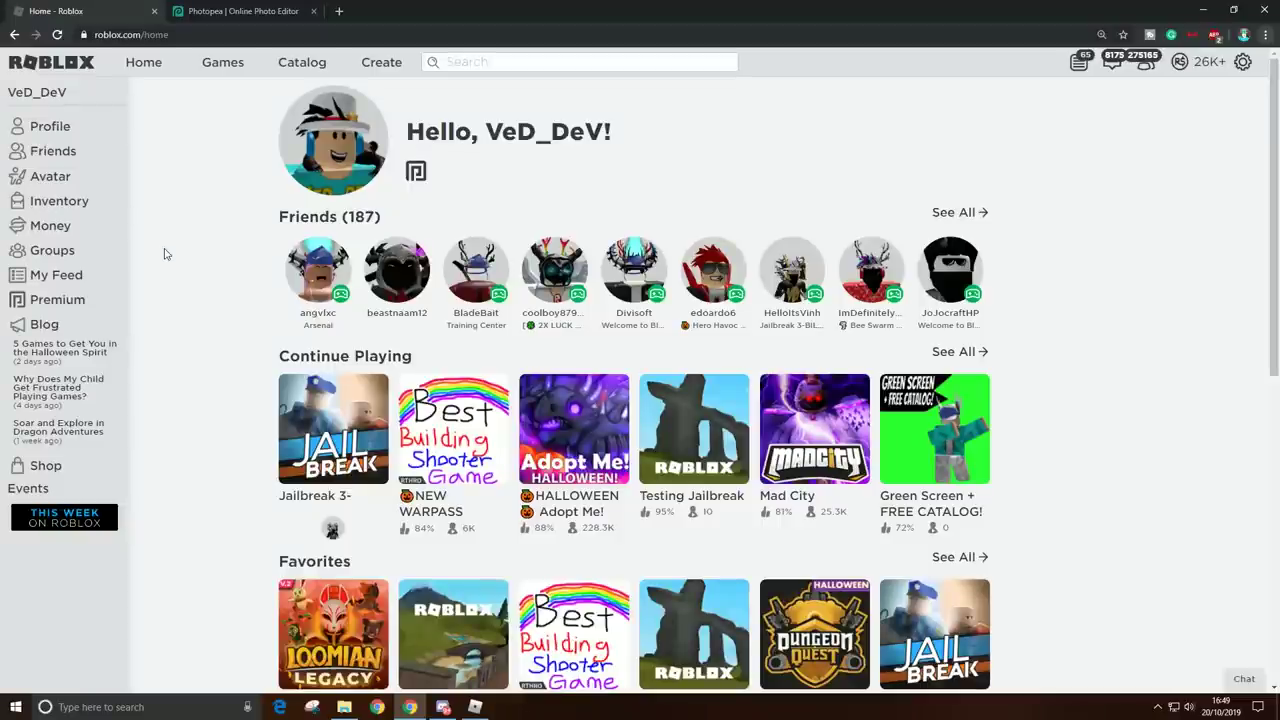
Step: Download the shirt template image Template-Shirts-R15_07262019.png from the Roblox creation page
click(388, 66)
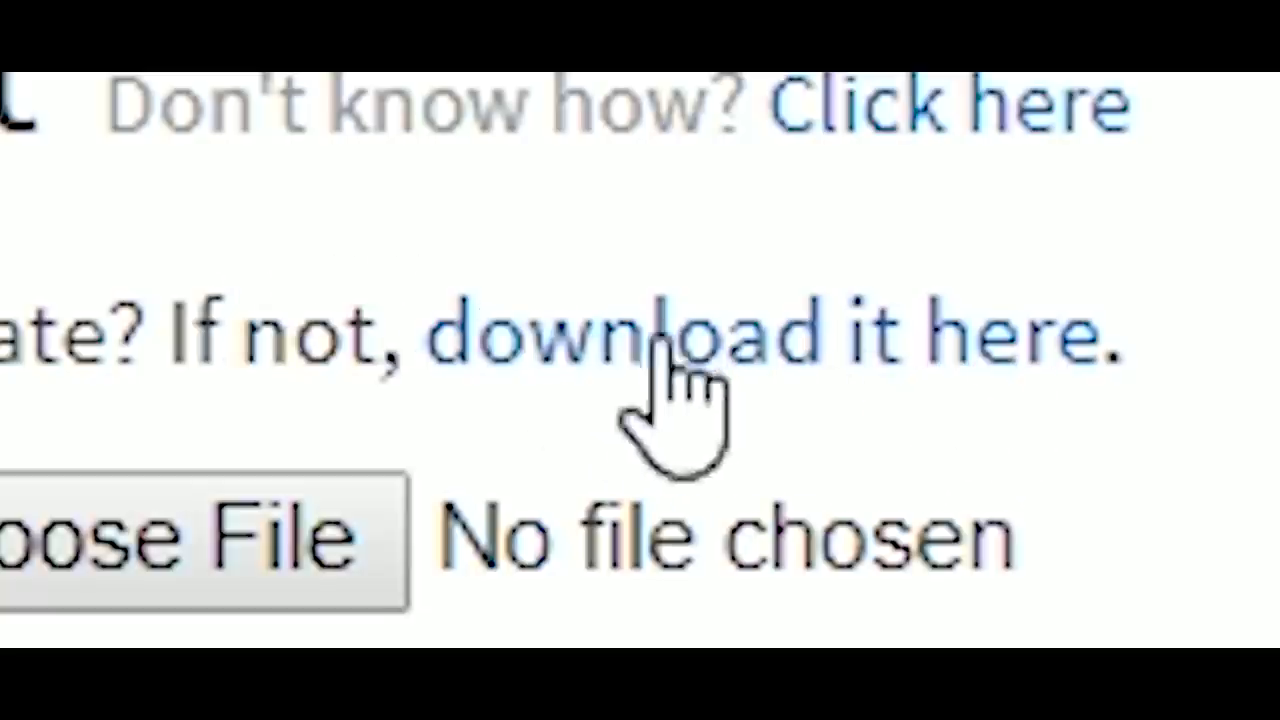
click(660, 343)
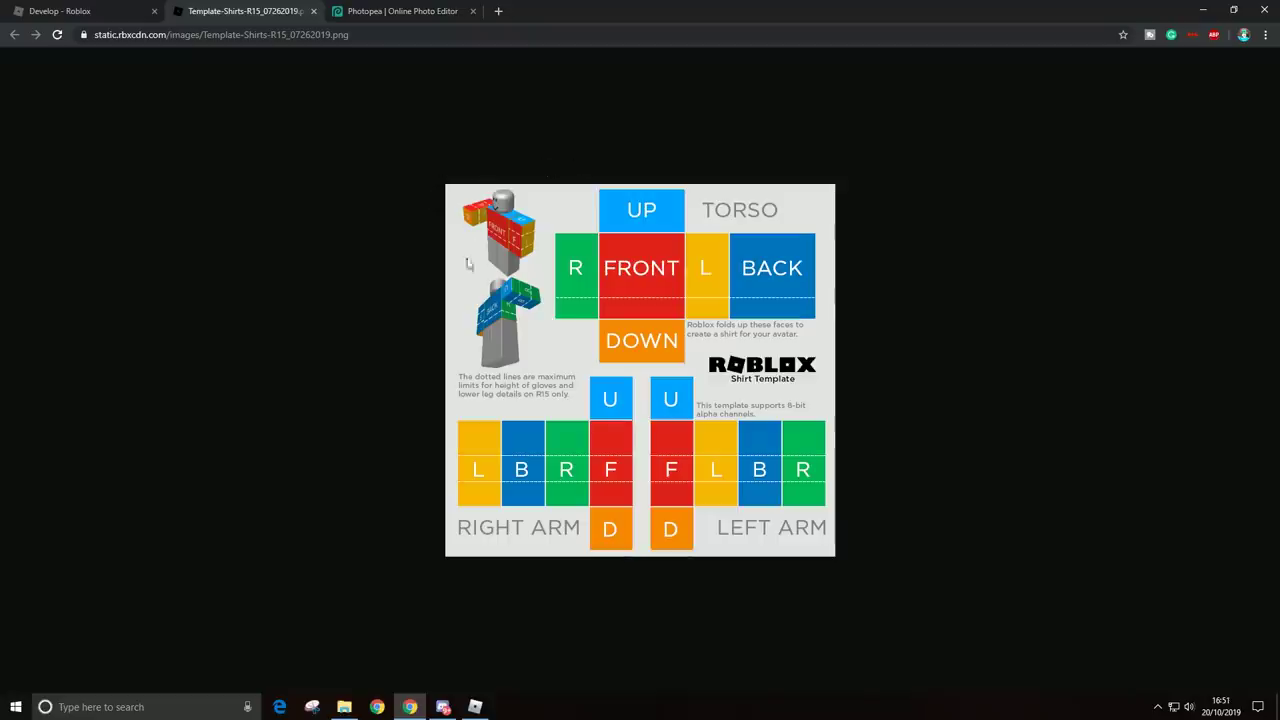
right_click(650, 229)
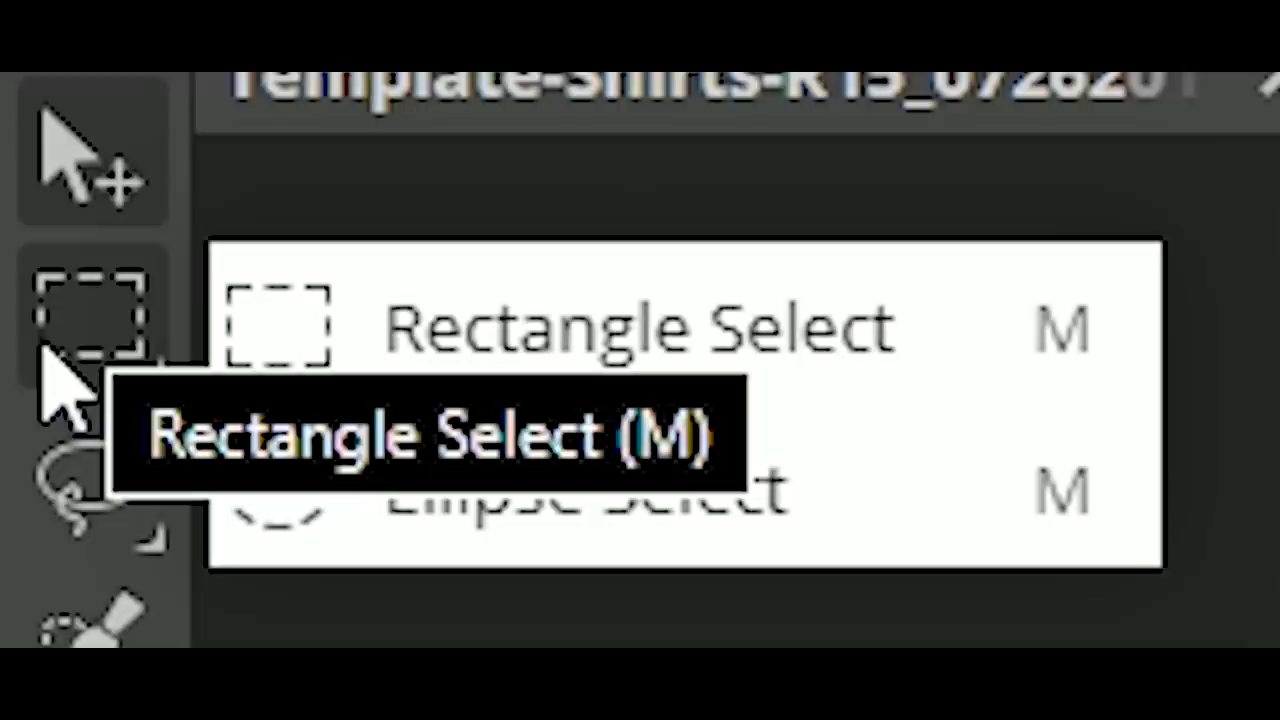
Step: Clear the torso's green R panel to transparency using a rectangular selection, leaving nothing selected
click(9, 134)
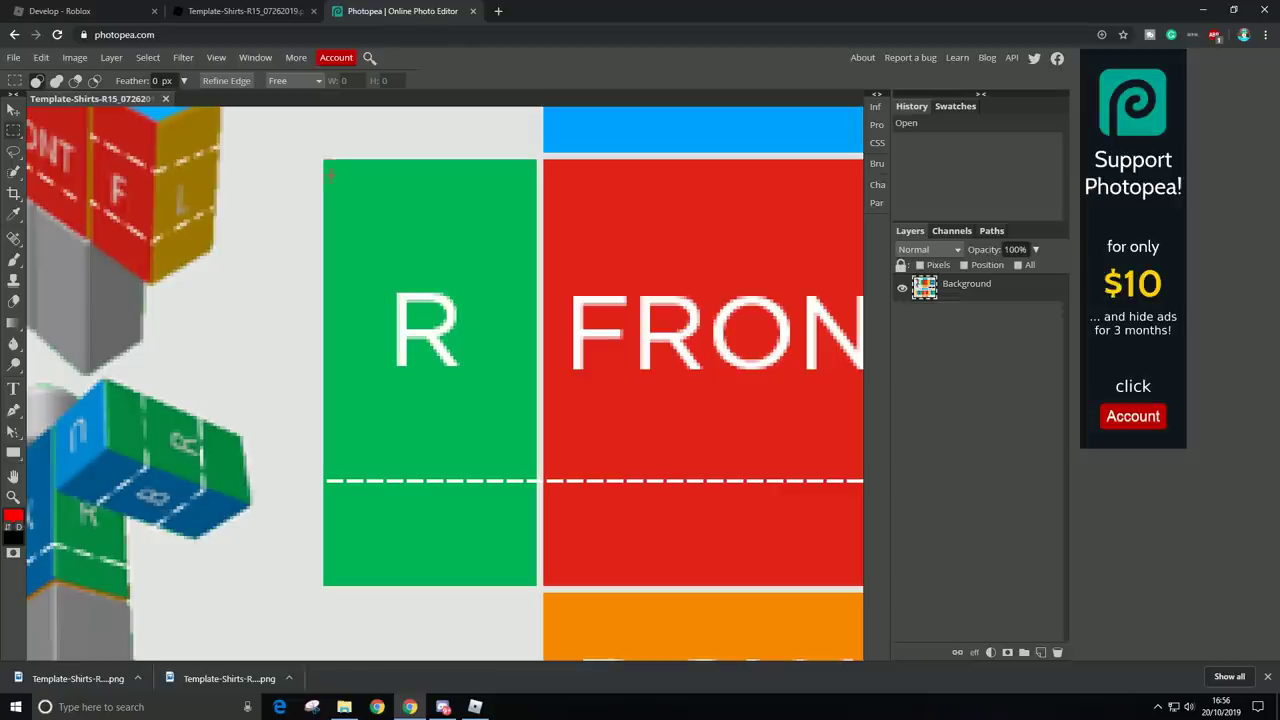
drag(323, 159, 537, 585)
key(Delete)
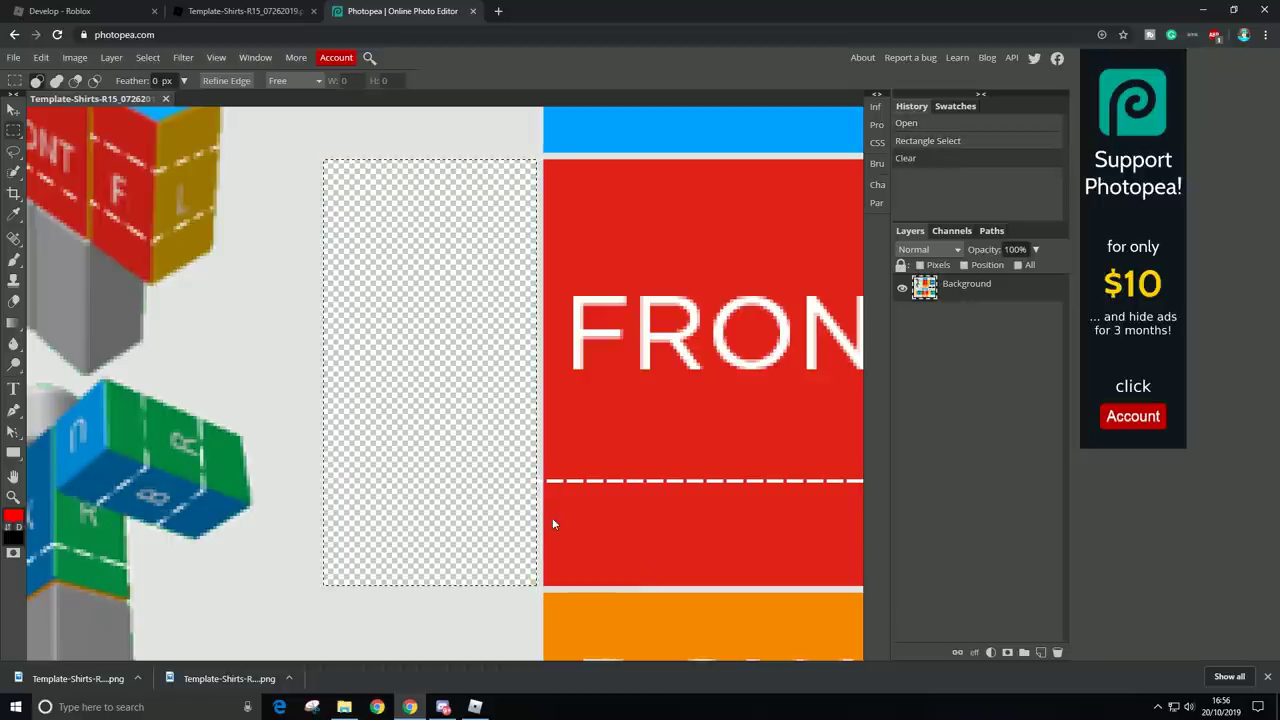
key(ctrl+d)
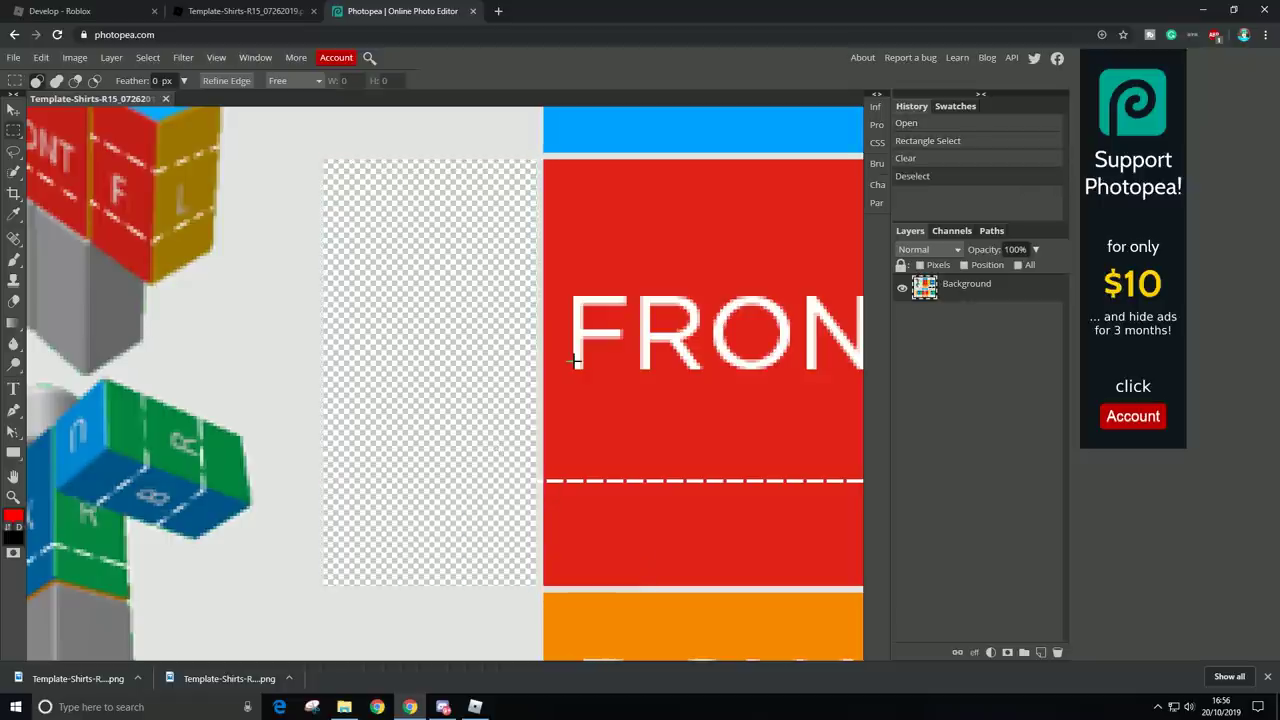
Step: Clear the torso's FRONT and DOWN panels to transparency with rectangular selections
scroll(400, 505, down, 2)
scroll(650, 364, up, 2)
drag(380, 260, 788, 614)
key(Delete)
scroll(671, 480, down, 6)
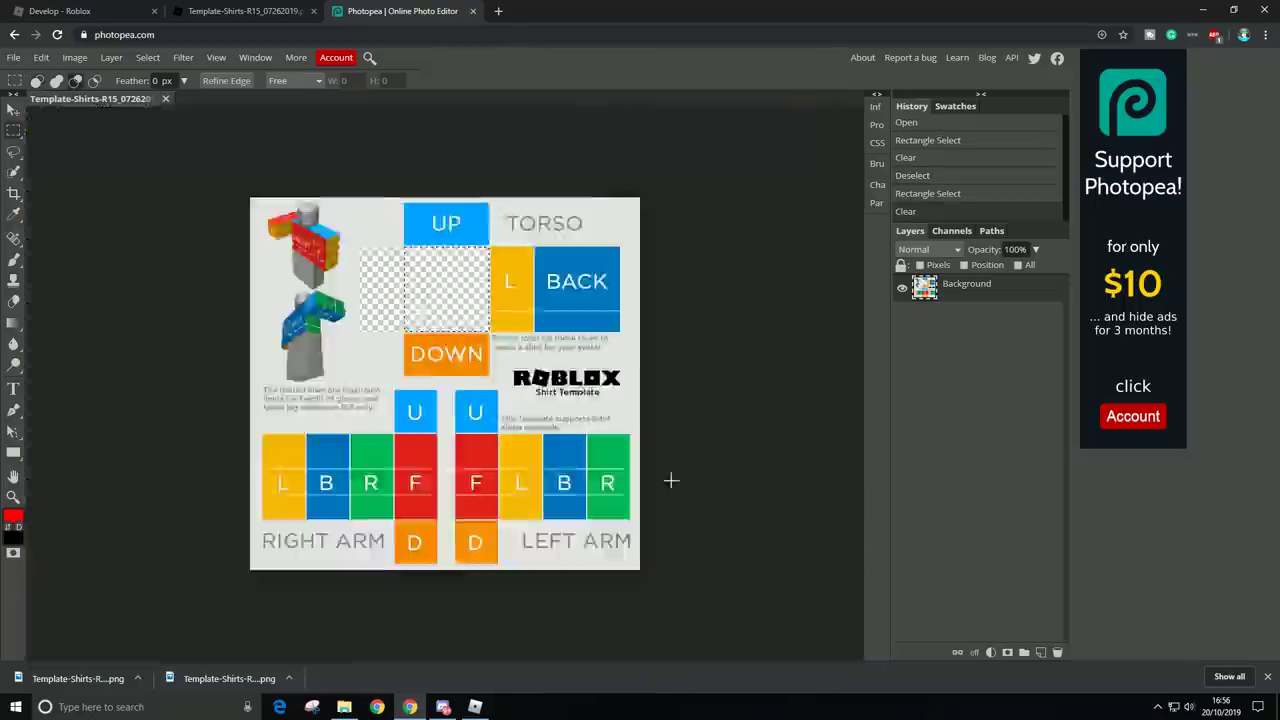
scroll(451, 351, up, 6)
drag(160, 238, 674, 496)
key(Delete)
Step: Clear the torso's yellow L panel to transparency with a rectangular selection matching its edges
scroll(700, 488, up, 4)
drag(547, 287, 766, 668)
scroll(690, 450, down, 1)
key(ctrl+d)
key(ctrl+d)
key(ctrl+d)
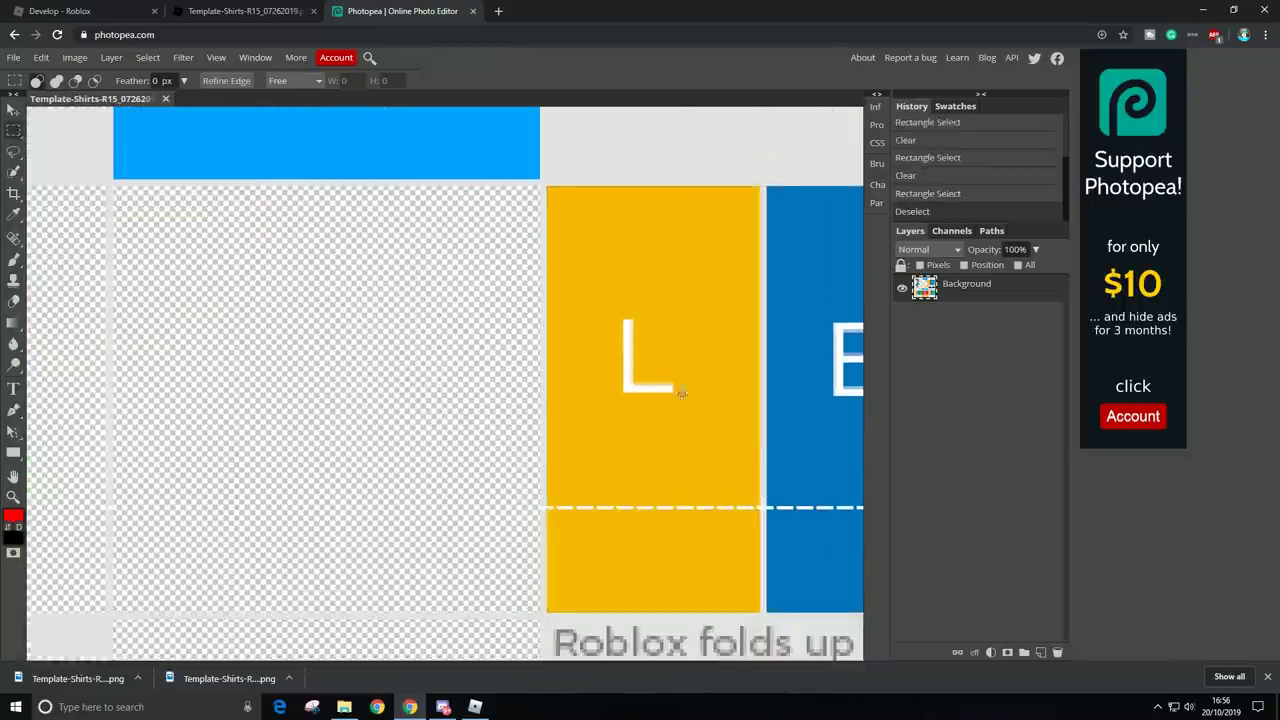
drag(547, 187, 765, 612)
key(Delete)
Step: Clear the left arm's R and B panels to transparency and dismiss the browser's downloads bar
scroll(450, 350, down, 5)
scroll(413, 490, up, 3)
scroll(603, 640, down, 3)
drag(603, 717, 606, 626)
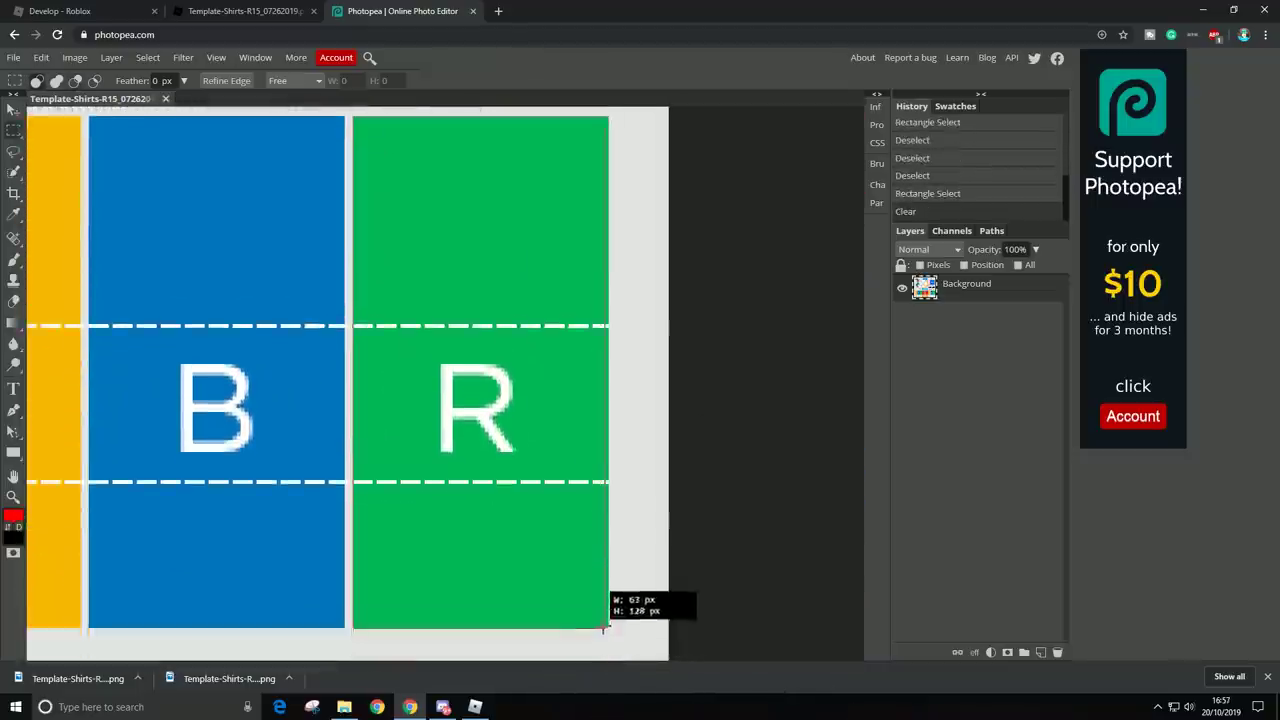
key(Delete)
click(1268, 677)
drag(88, 130, 344, 642)
key(Delete)
Step: Clear the left arm's L and F panels to transparency
scroll(342, 560, down, 3)
drag(322, 413, 493, 653)
scroll(480, 640, down, 1)
key(Delete)
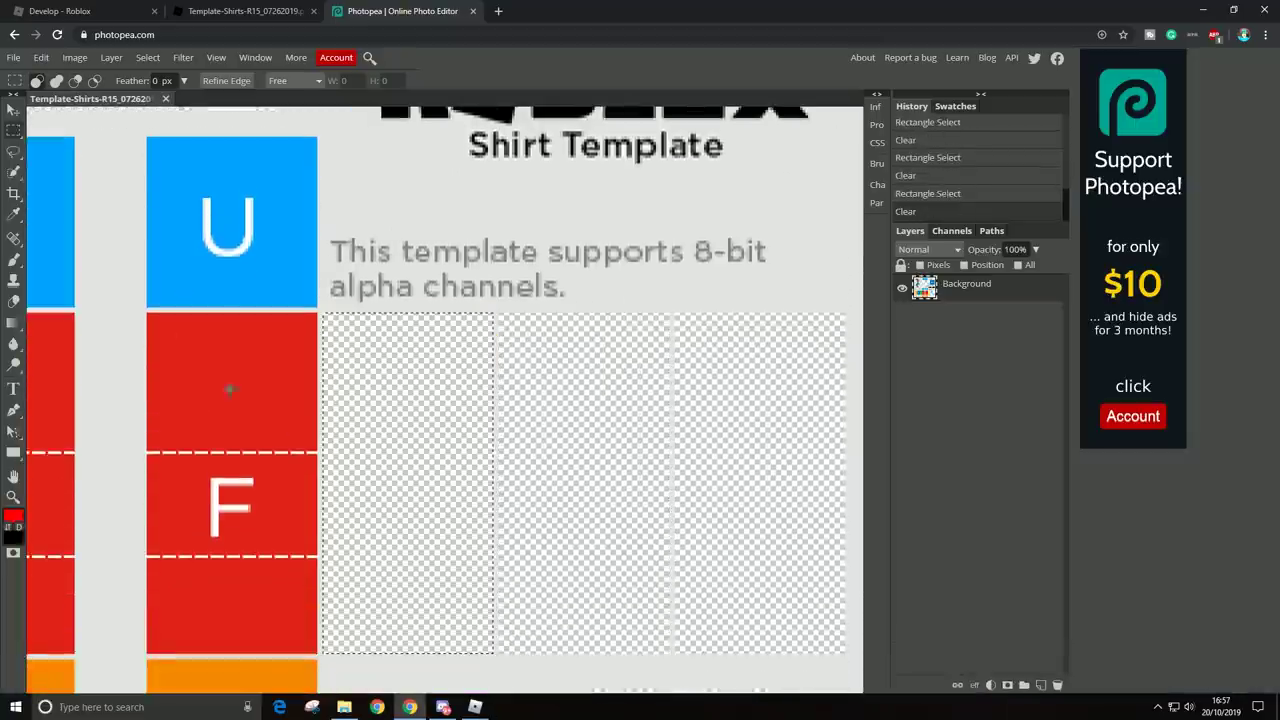
drag(146, 314, 317, 654)
key(Delete)
Step: Clear the blue U panels of both the left arm and the right arm
scroll(438, 440, down, 3)
scroll(371, 386, up, 3)
drag(348, 299, 519, 469)
key(Delete)
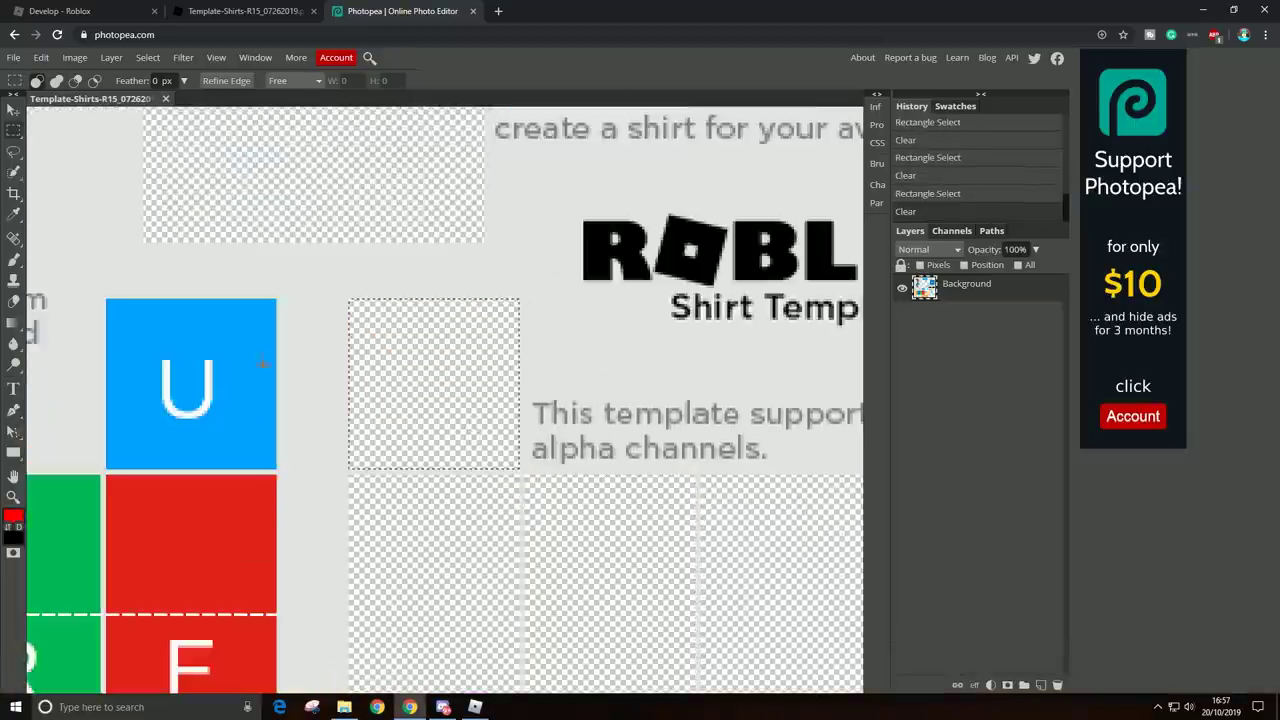
key(Delete)
Step: Clear the right arm's red F panel to transparency in two adjoining rectangular selections
drag(106, 474, 277, 611)
key(Delete)
scroll(277, 612, down, 3)
drag(106, 448, 277, 651)
key(Delete)
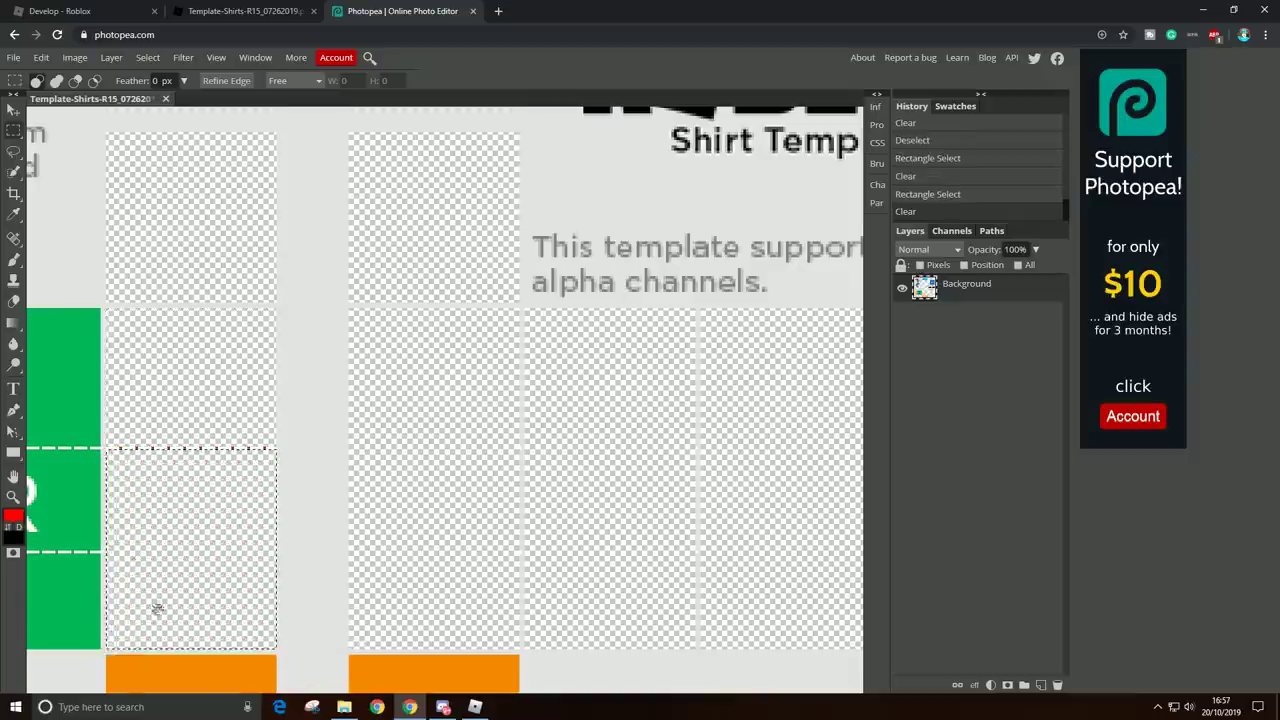
Step: Clear the orange D panels of the right arm and the left arm
scroll(297, 400, up, 3)
drag(254, 217, 510, 471)
key(Delete)
drag(506, 280, 720, 494)
key(Delete)
scroll(650, 460, down, 5)
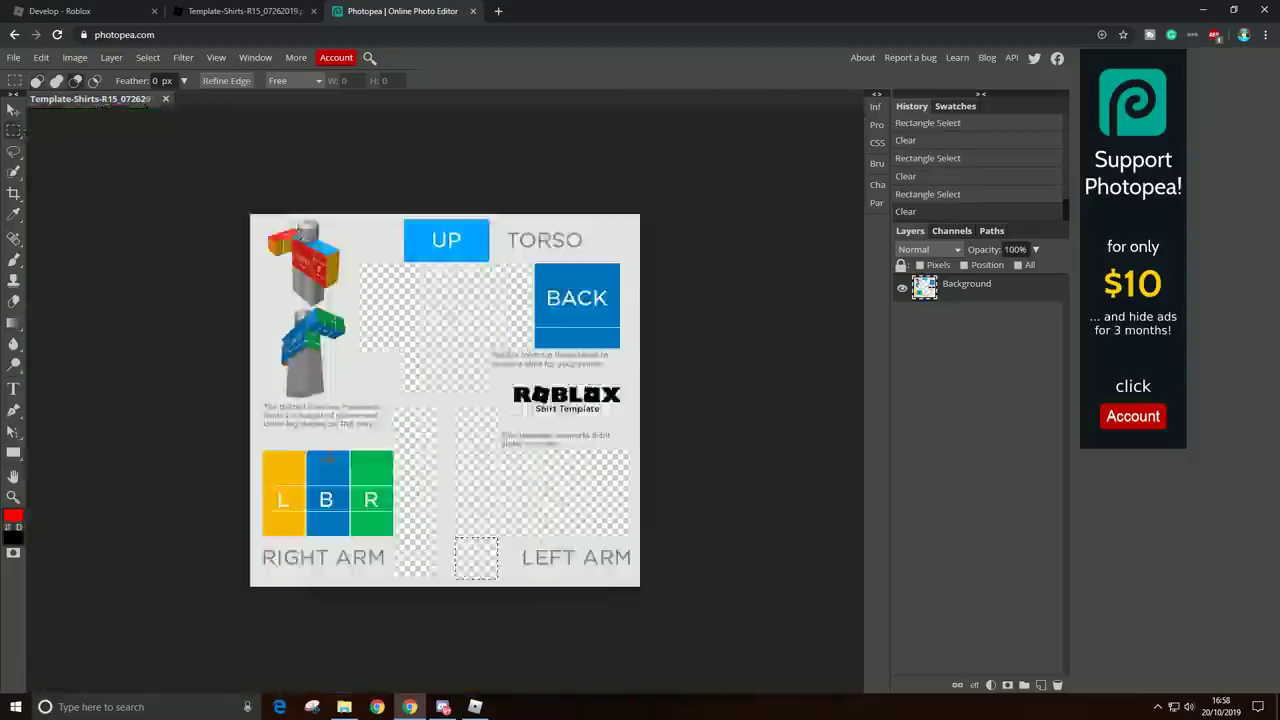
Step: Clear the right arm's green R panel and a leftover strip within its F panel area
scroll(326, 468, up, 5)
drag(423, 377, 594, 645)
scroll(592, 716, down, 1)
key(Delete)
drag(599, 455, 771, 437)
key(Delete)
Step: Clear the right arm's B and L panels to transparency
drag(247, 304, 419, 645)
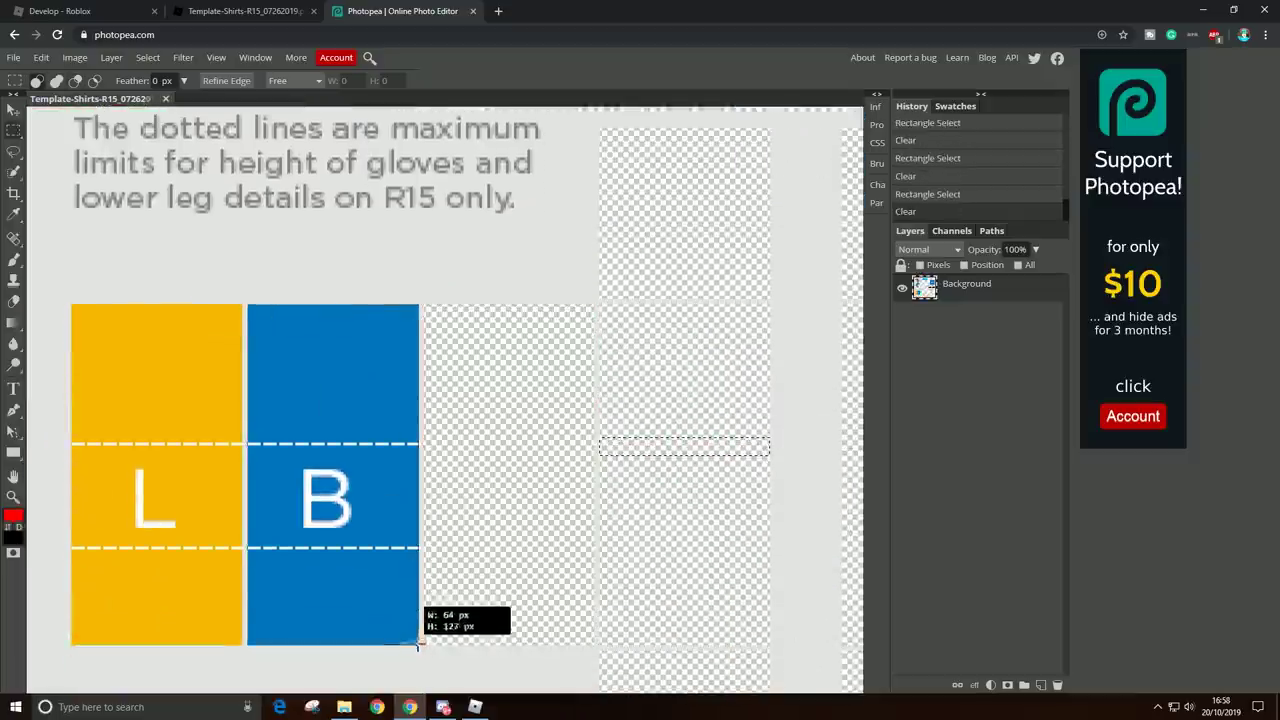
key(Delete)
click(72, 303)
drag(72, 303, 243, 645)
click(72, 303)
key(Delete)
scroll(327, 497, down, 4)
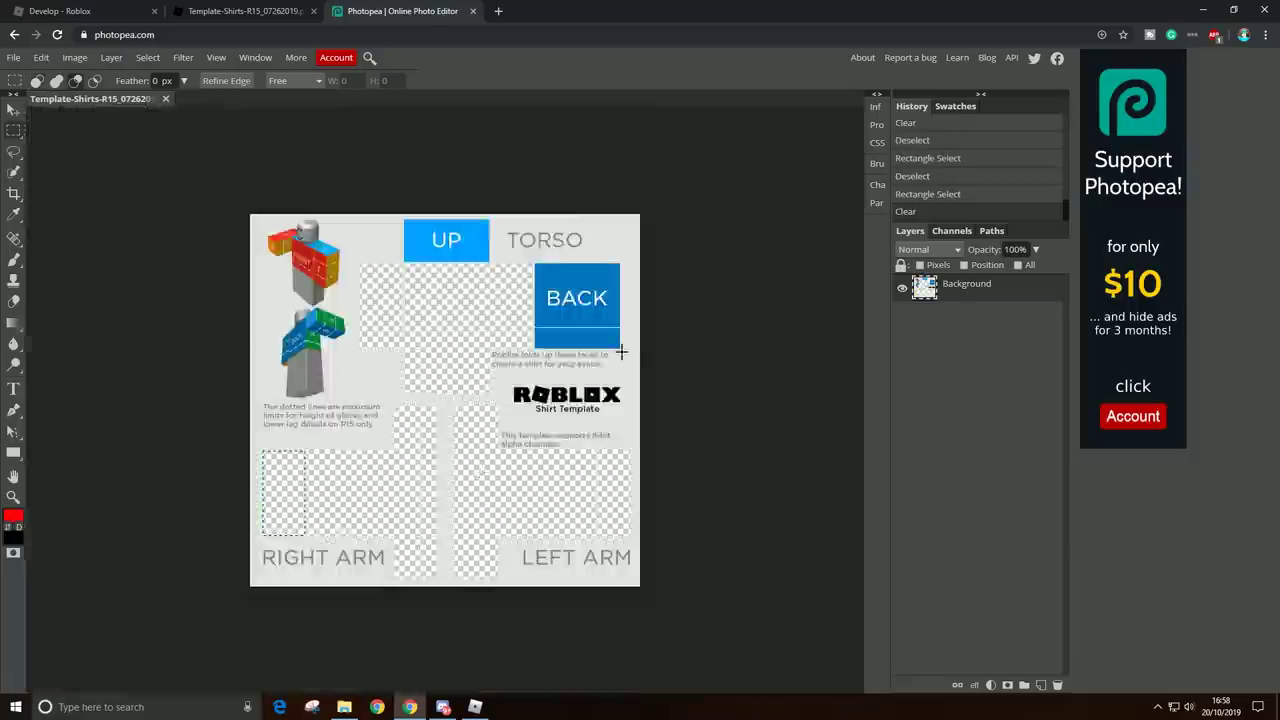
Step: Clear the torso's BACK and UP panels, the last coloured panels of the shirt template
scroll(639, 198, up, 3)
drag(325, 394, 580, 645)
key(Delete)
scroll(631, 591, down, 3)
scroll(357, 189, up, 3)
drag(357, 189, 706, 360)
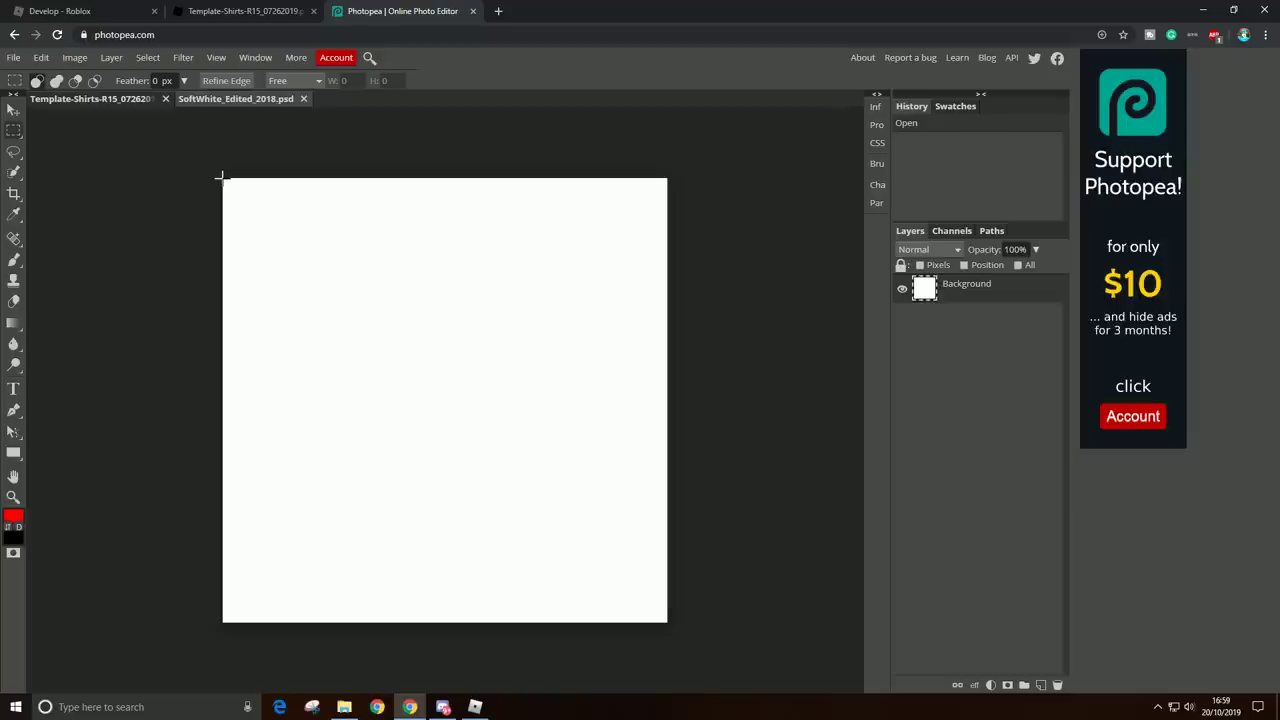
Step: Open the plain white image SoftWhite_Edited_2018.psd as a separate document
click(14, 57)
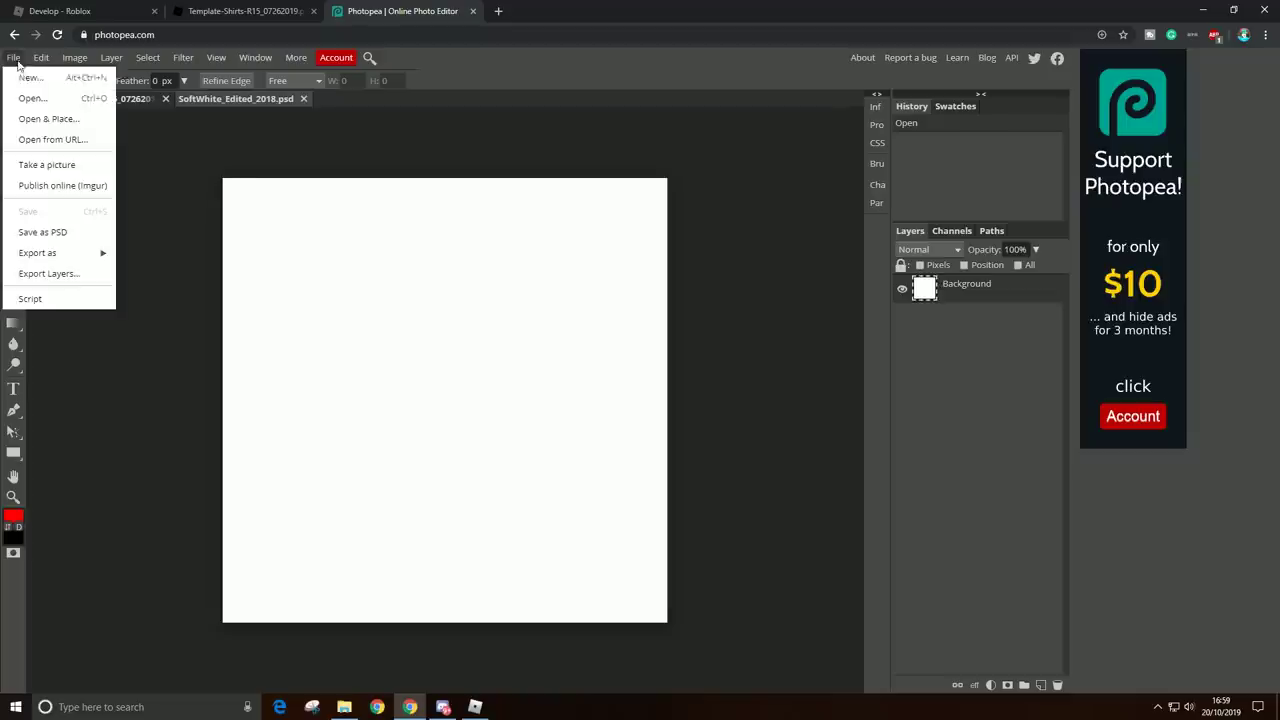
click(26, 94)
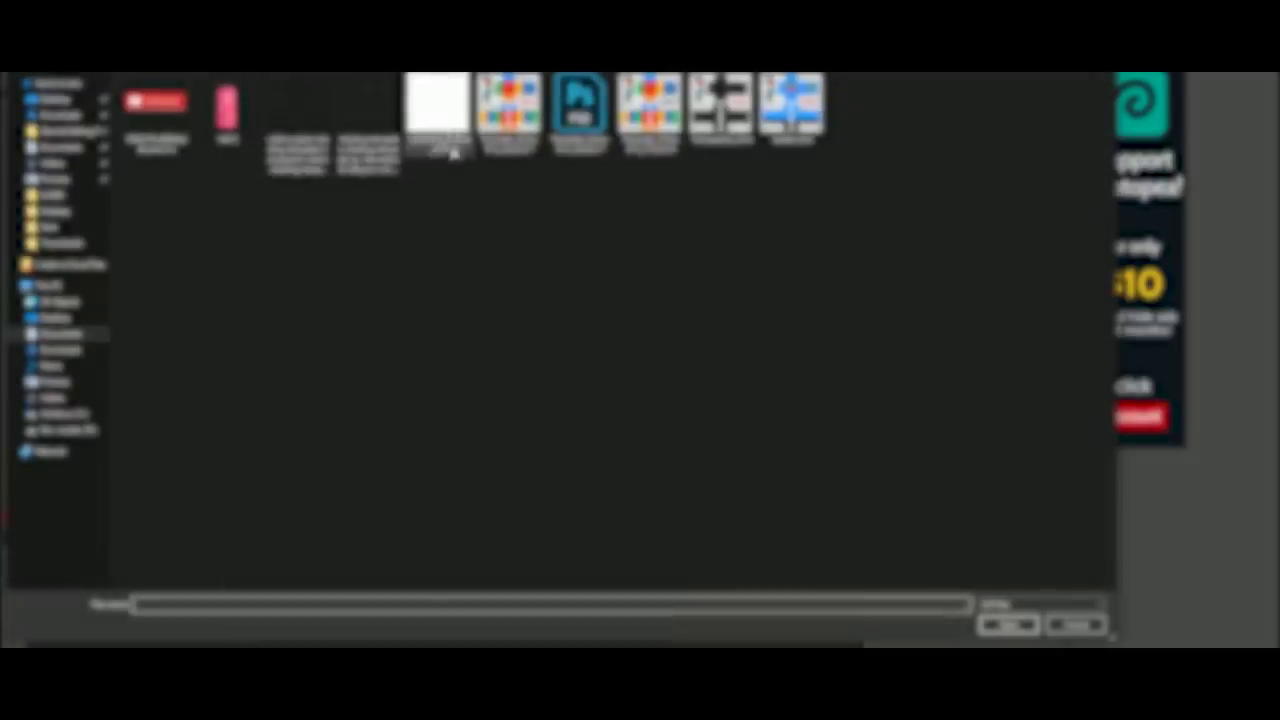
click(437, 105)
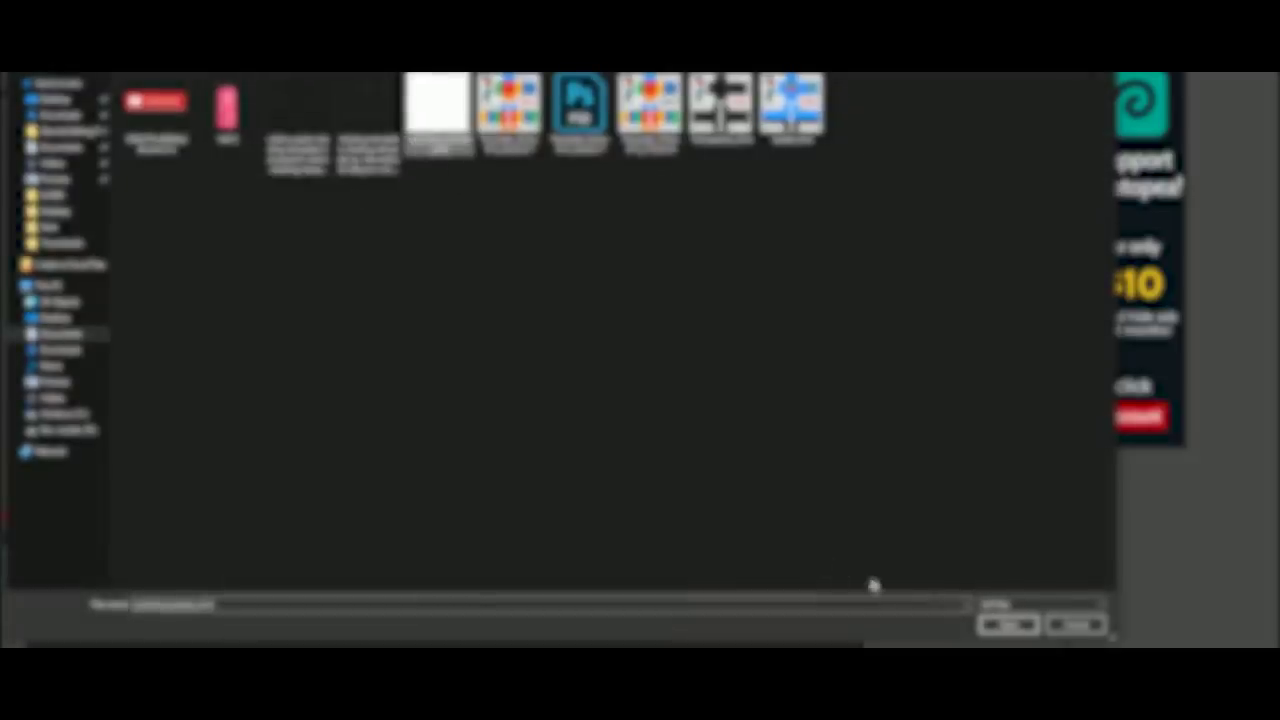
click(1006, 624)
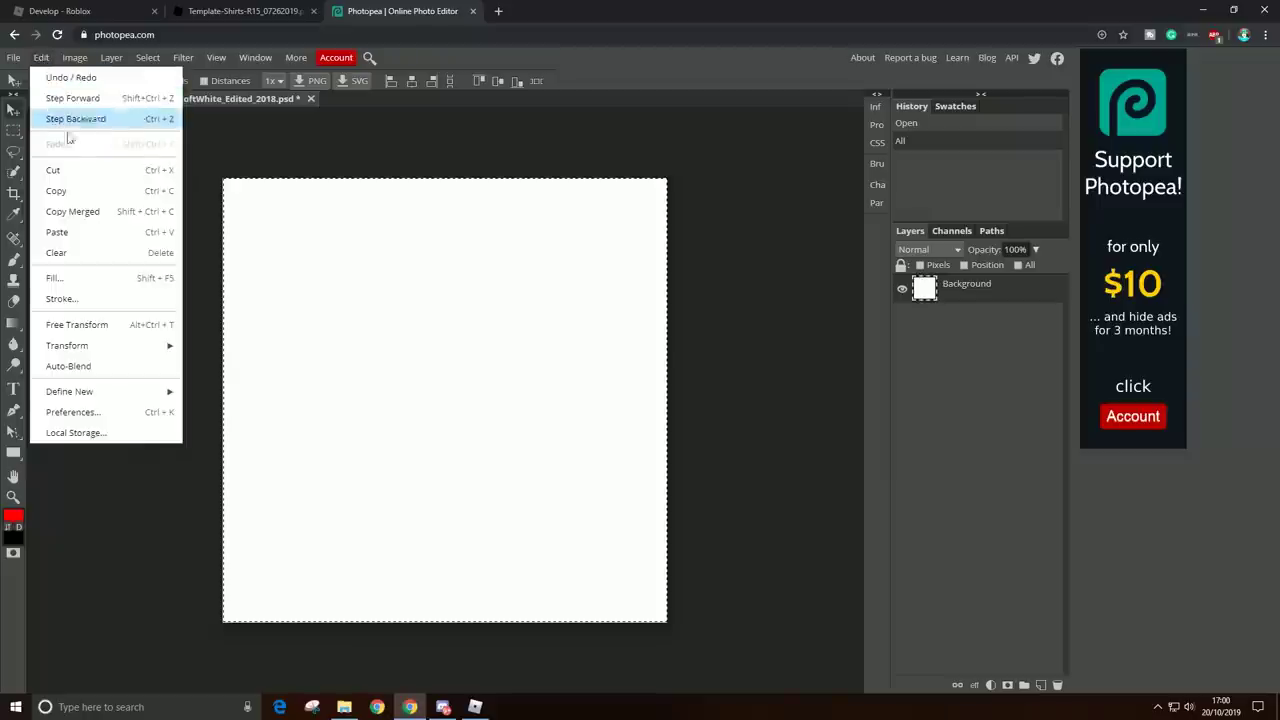
Step: Copy the whole white image into the shirt template as a new layer and place it beneath the Background layer
click(50, 188)
click(60, 99)
key(ctrl+v)
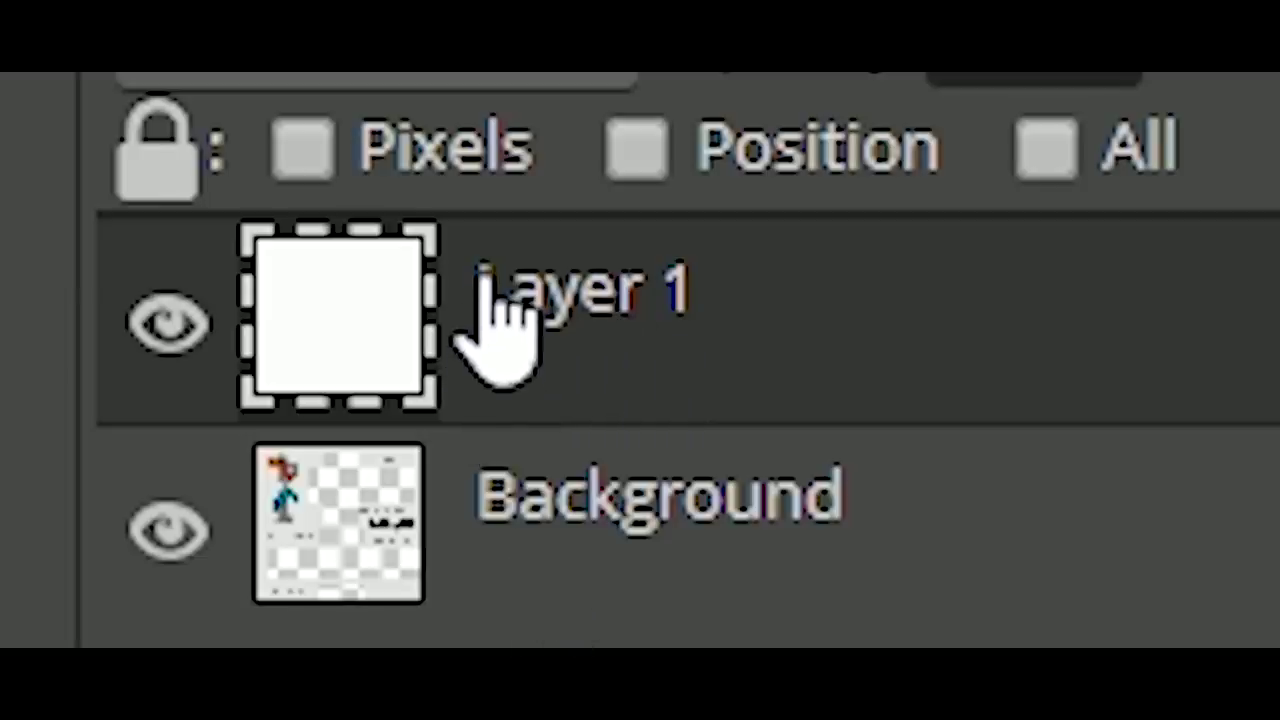
drag(500, 320, 509, 560)
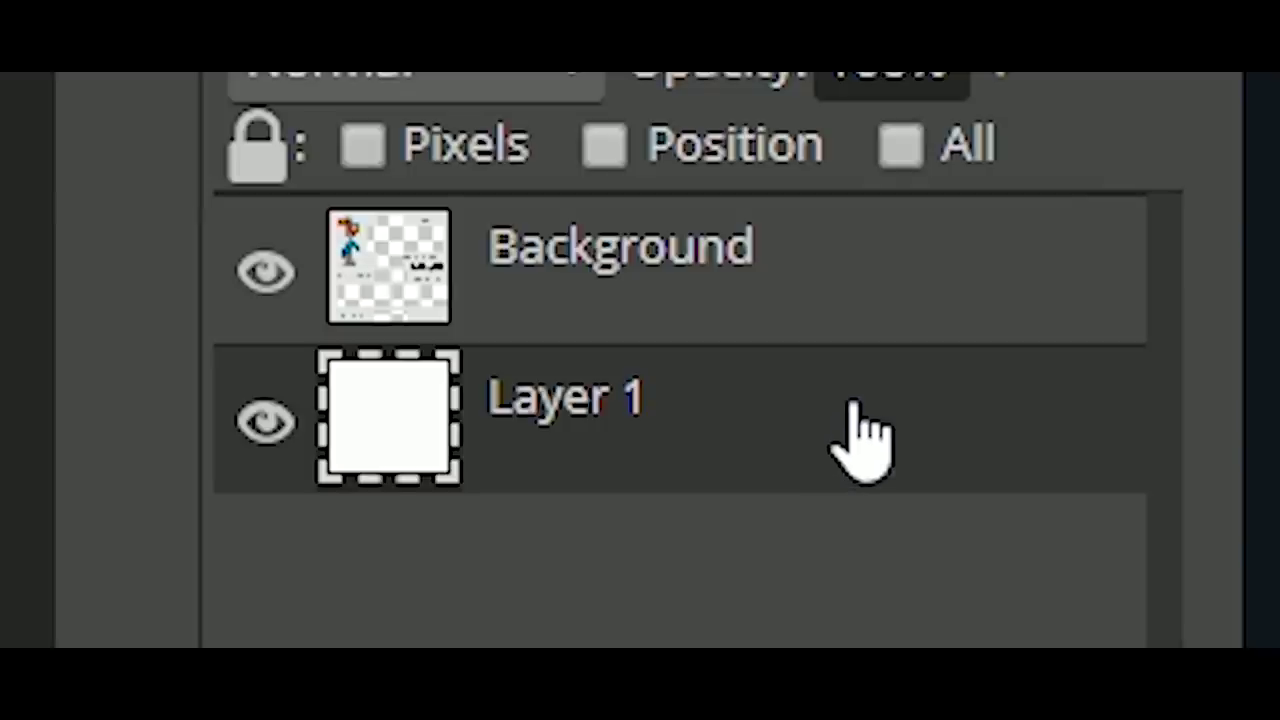
Step: Apply a cyan Color Overlay at 100% opacity to Layer 1 and accept the layer style
double_click(1008, 322)
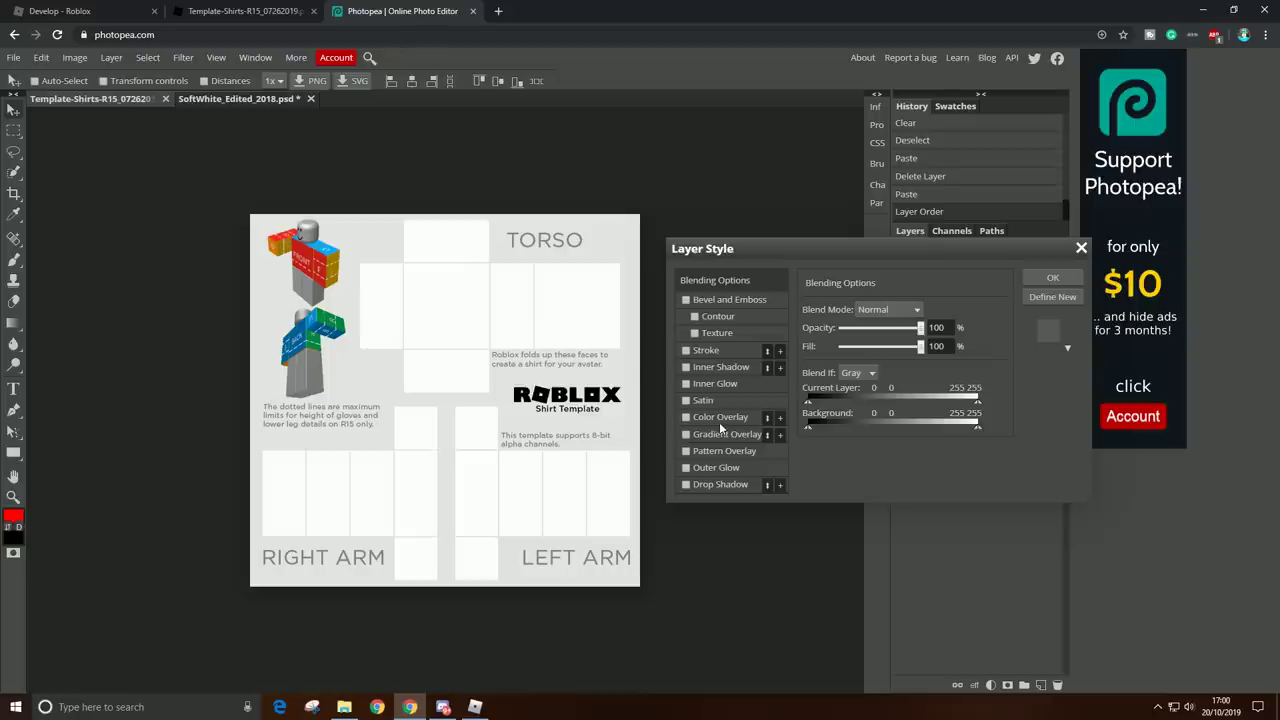
click(651, 440)
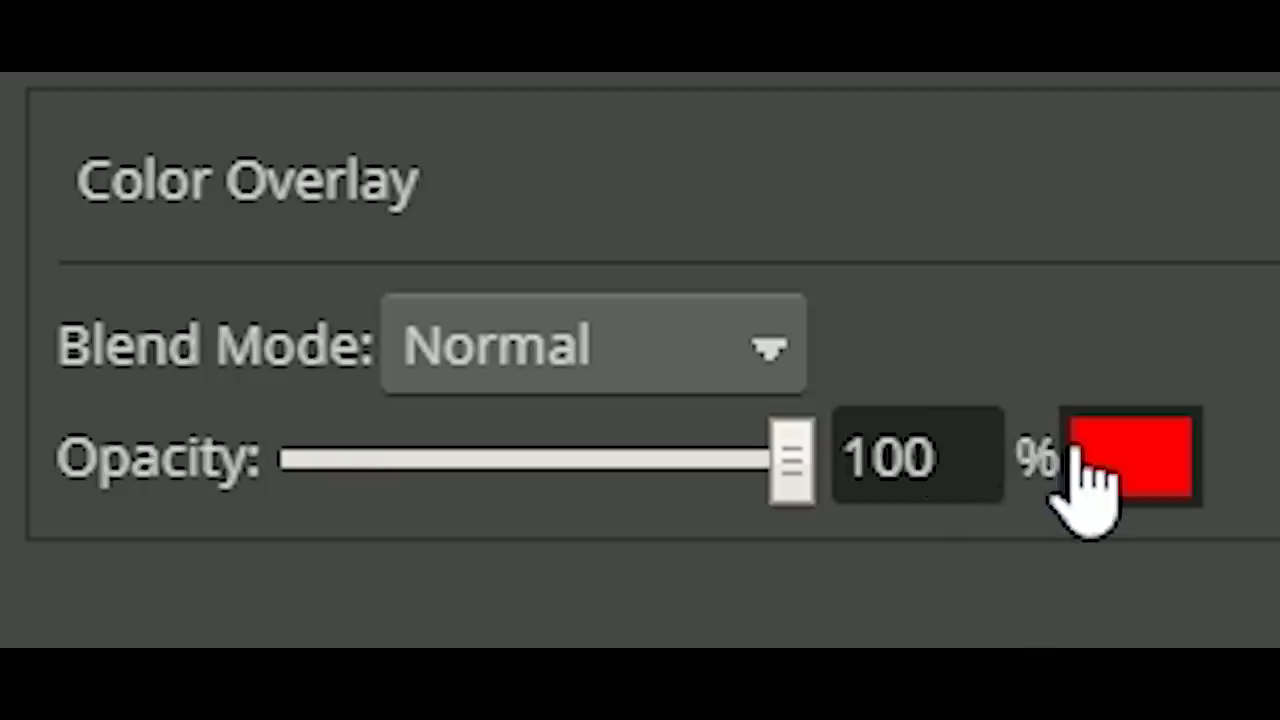
click(1080, 455)
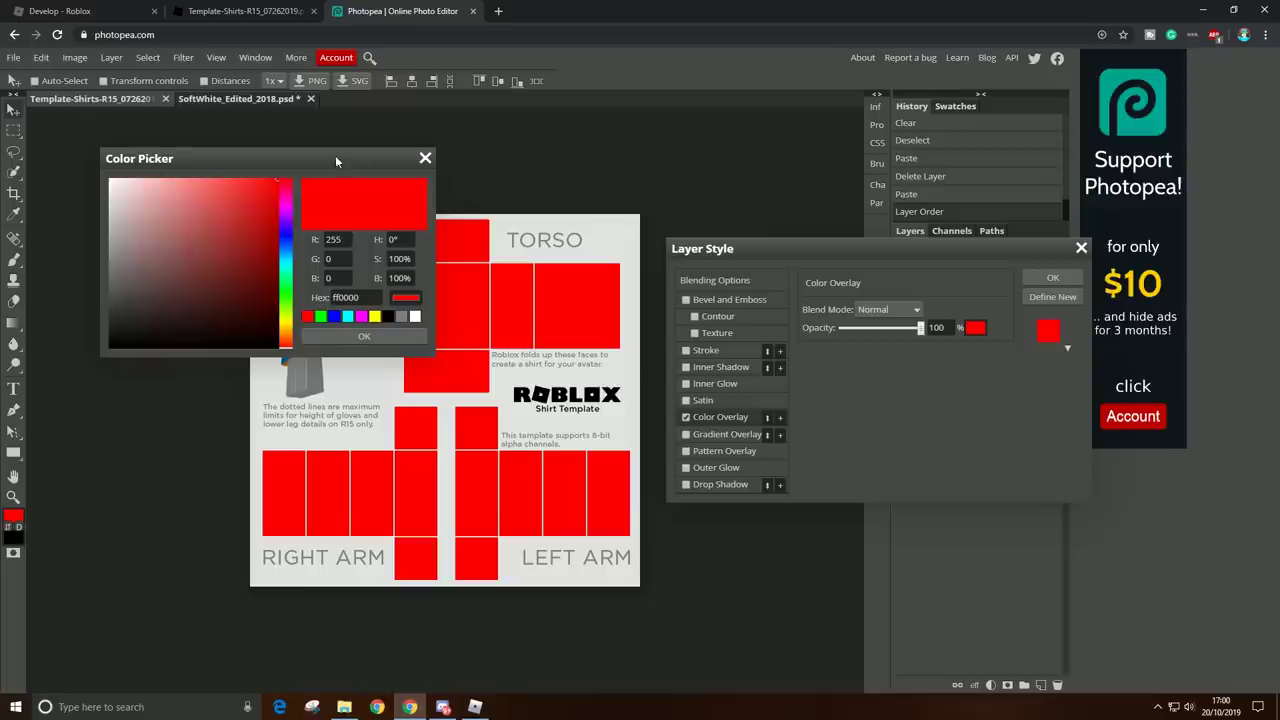
drag(335, 160, 502, 266)
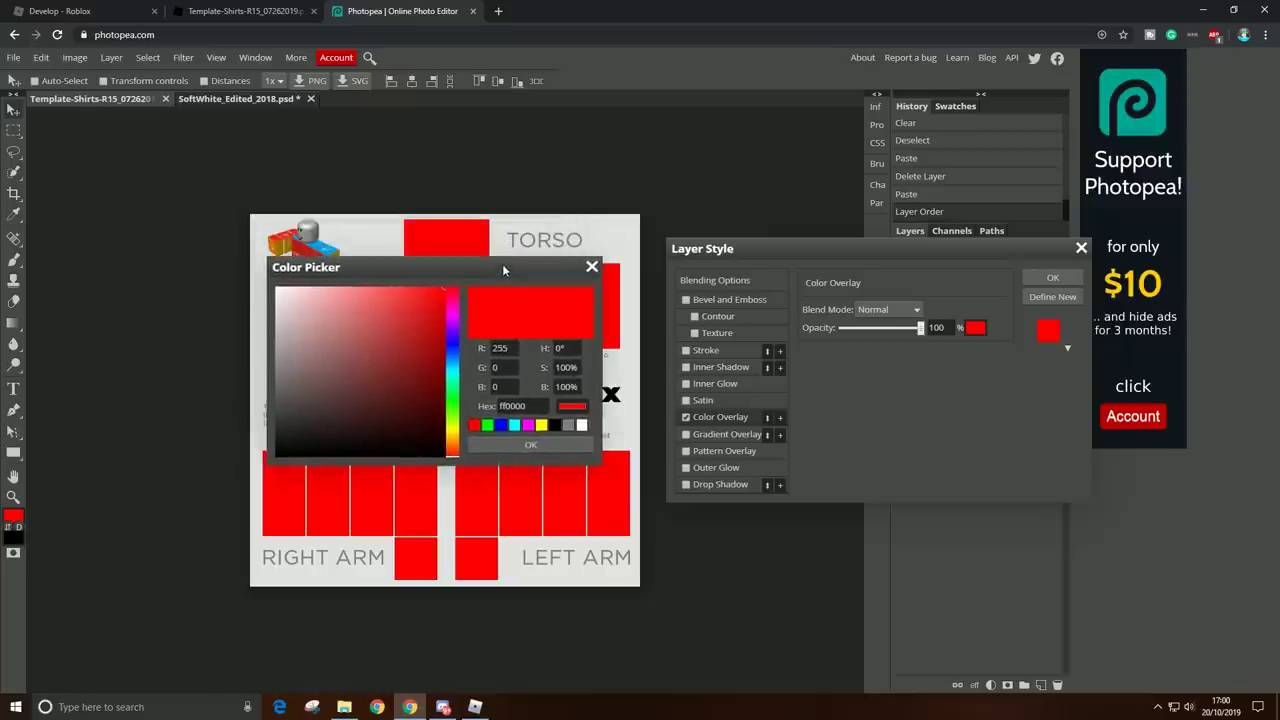
click(513, 425)
click(530, 444)
drag(783, 250, 422, 280)
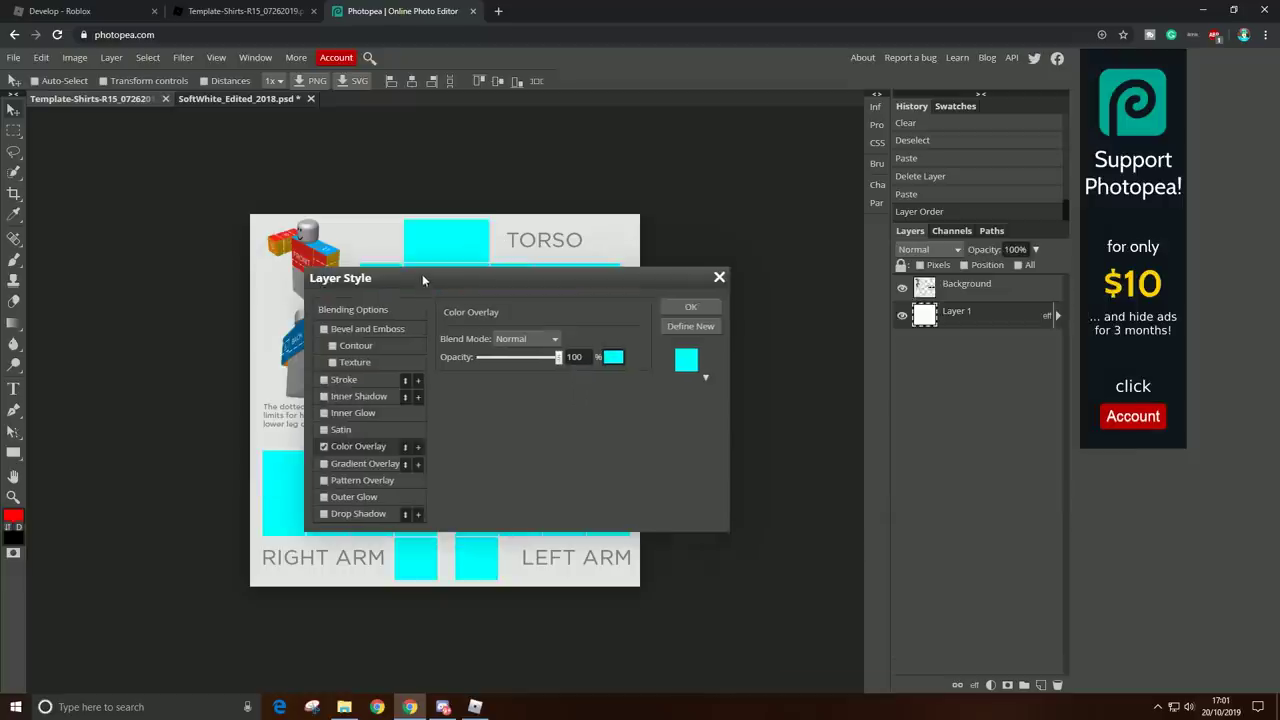
click(688, 308)
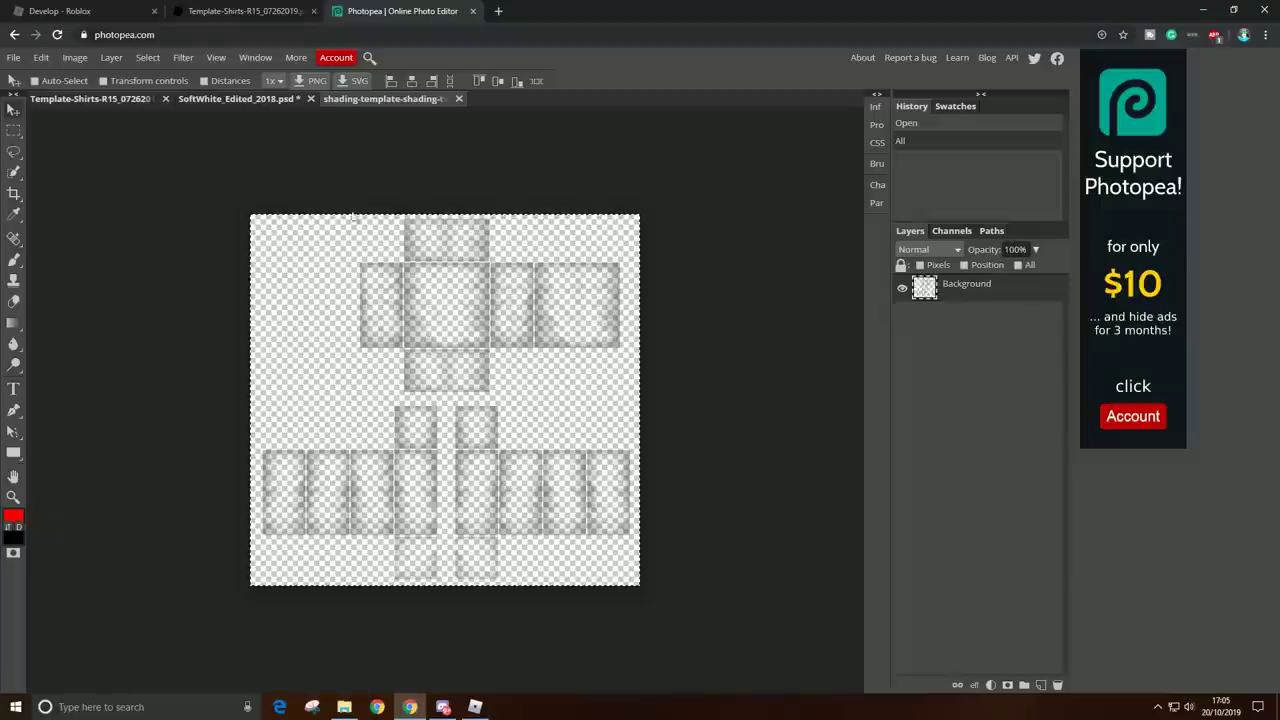
Step: Copy the entire shading template and paste it into the shirt template as a new layer above Layer 1
click(347, 244)
key(ctrl+a)
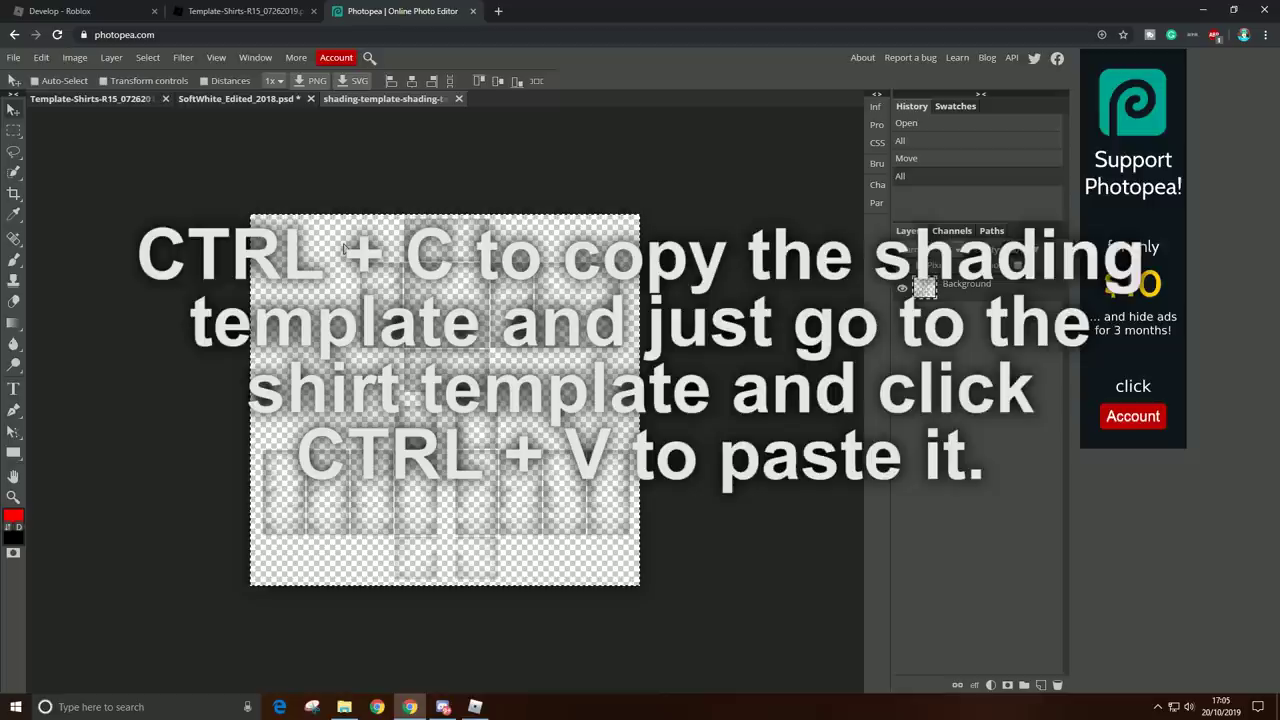
click(60, 101)
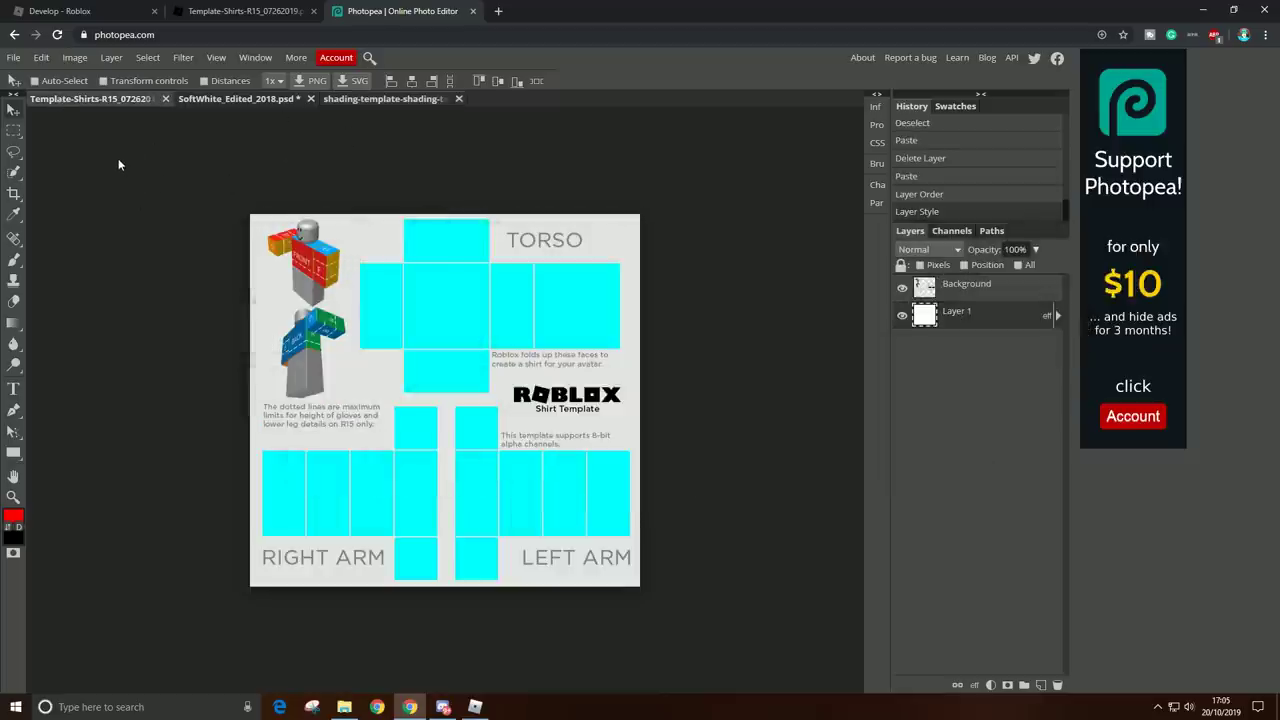
key(ctrl+v)
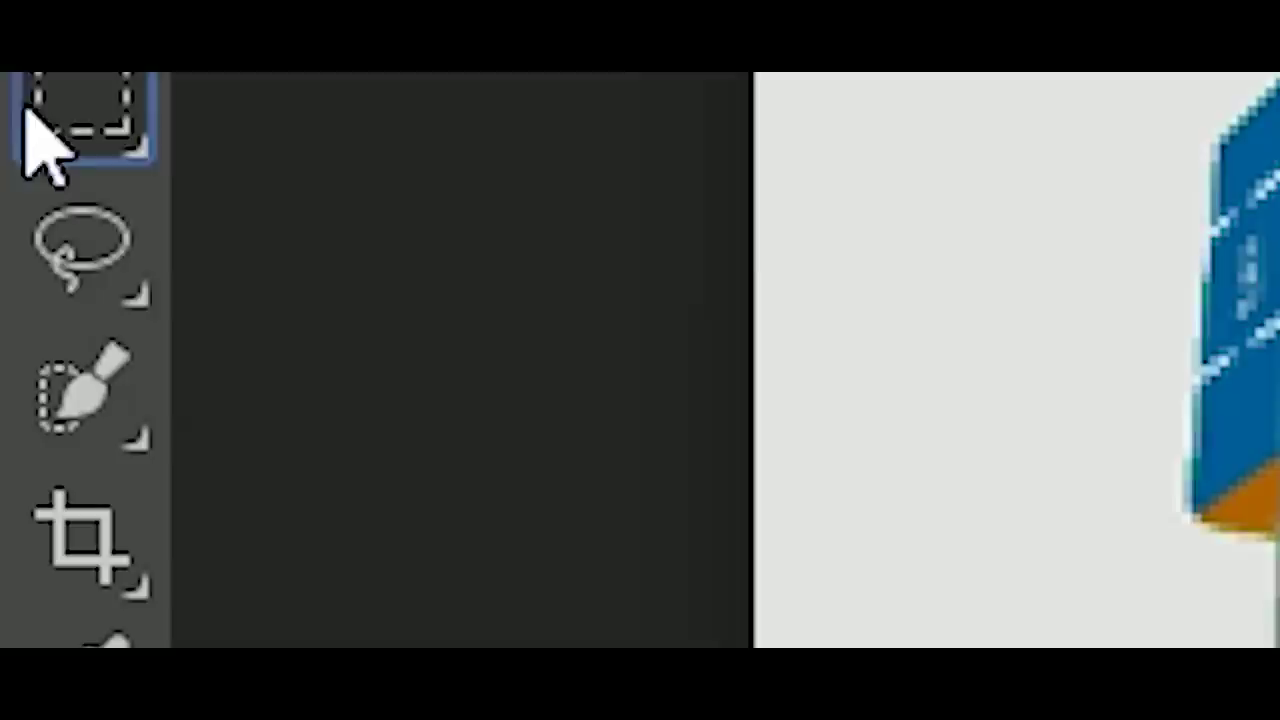
Step: Select a rectangle across the lower ends of both arms and clear that area from Layer 1 and Layer 2
right_click(13, 151)
mouse_move(102, 466)
mouse_down()
mouse_move(1060, 656)
mouse_move(1025, 666)
mouse_move(783, 654)
mouse_move(801, 649)
mouse_up()
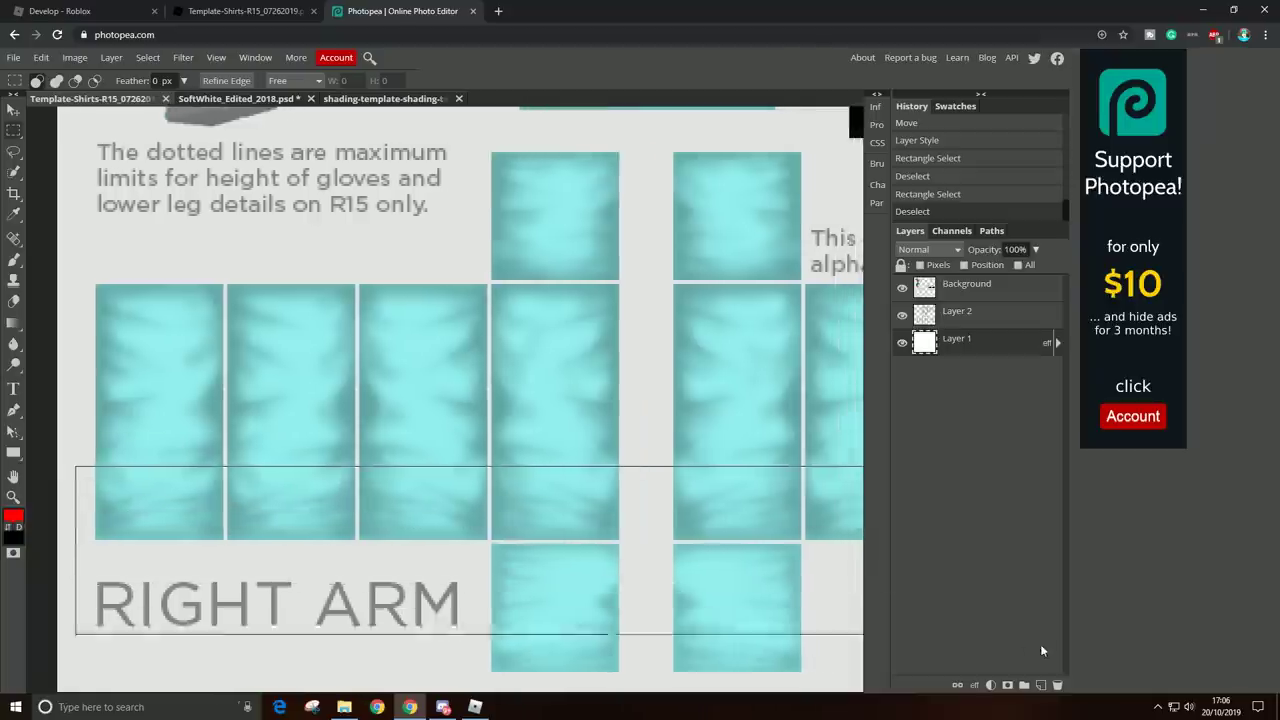
scroll(801, 649, down, 3)
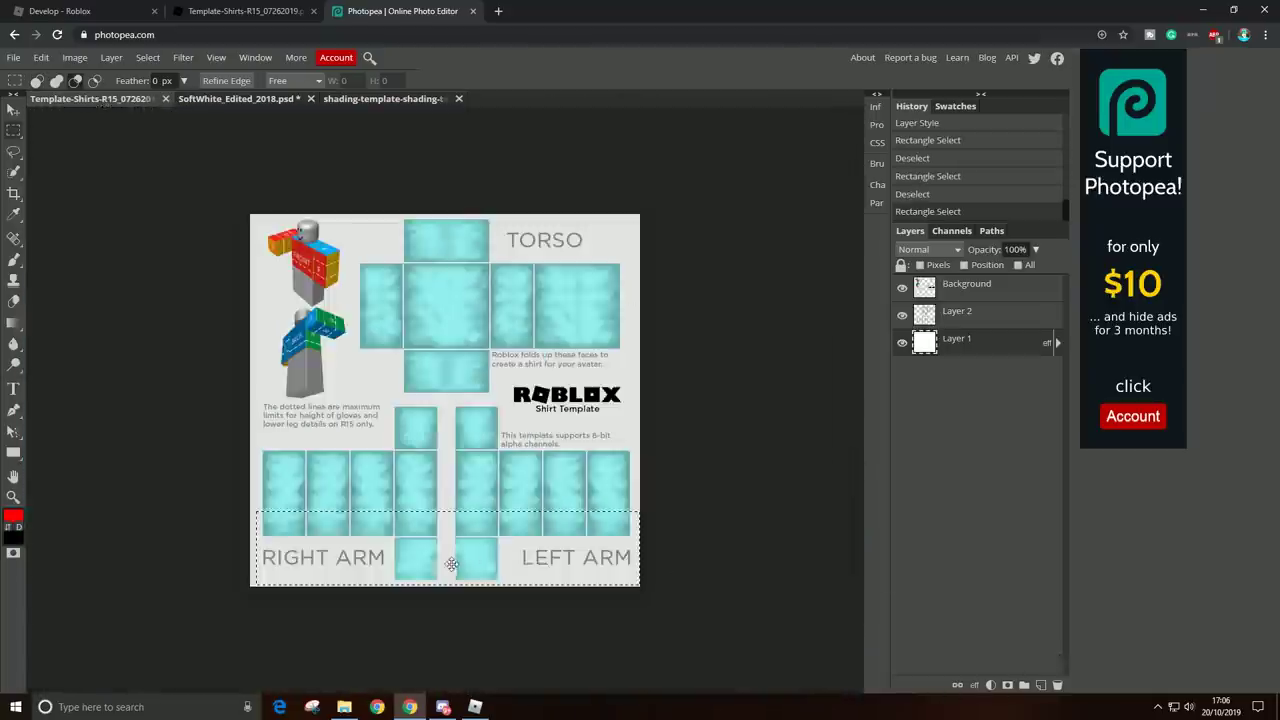
scroll(454, 565, up, 2)
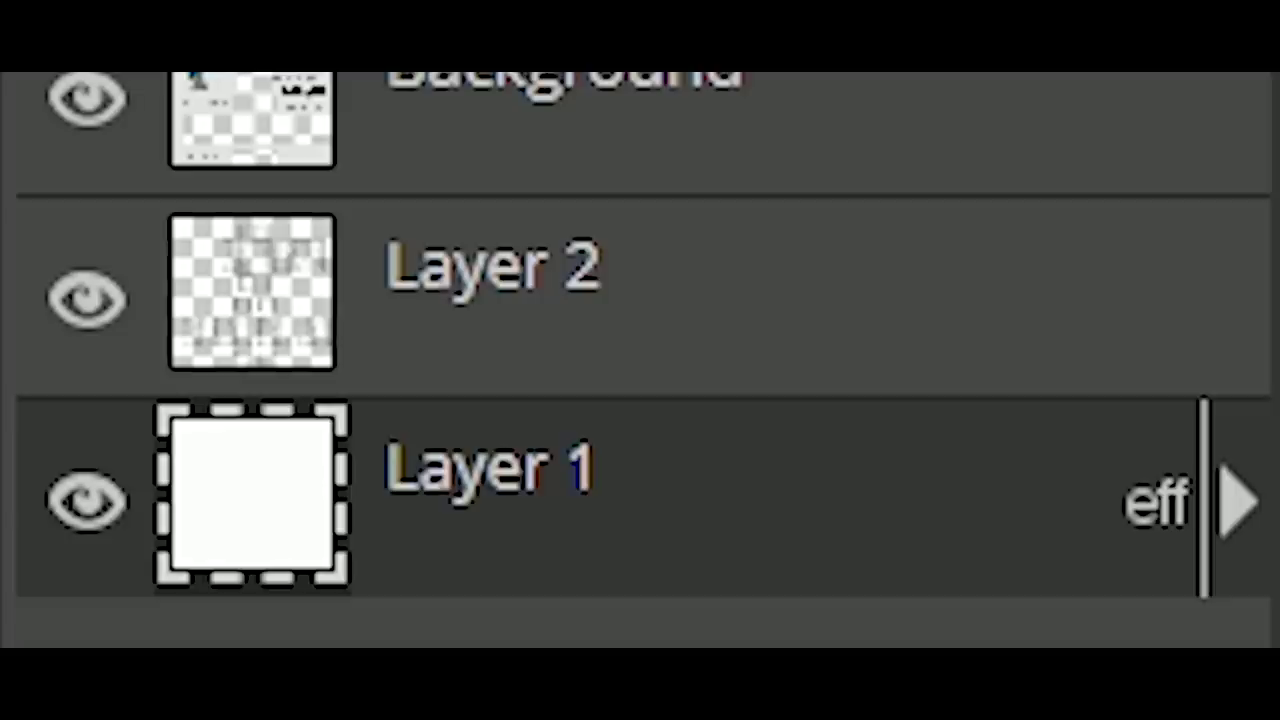
key(Delete)
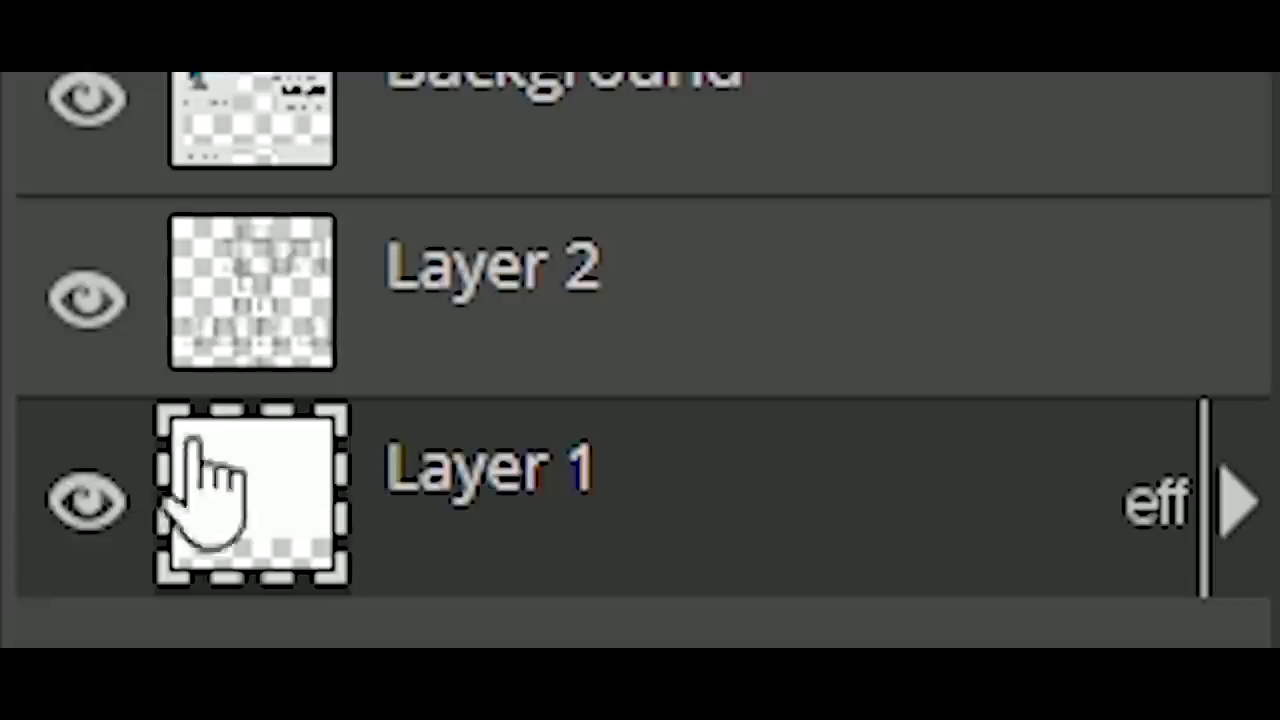
click(712, 322)
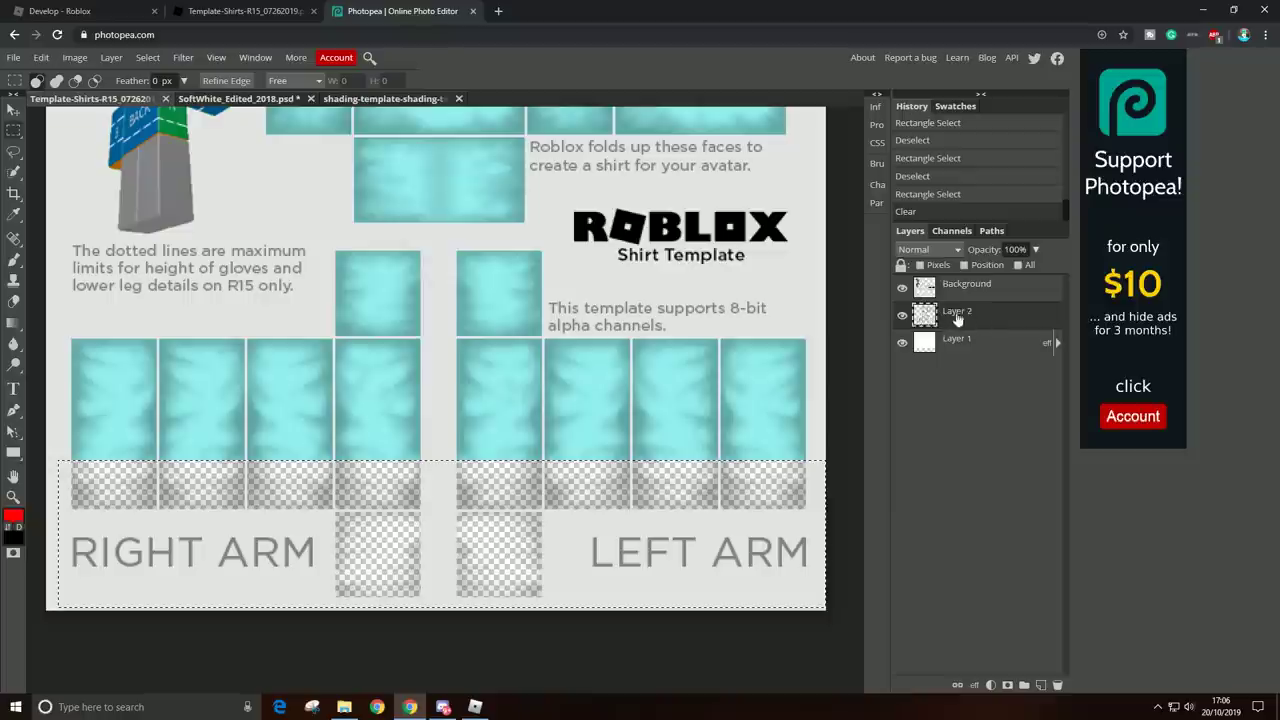
key(Delete)
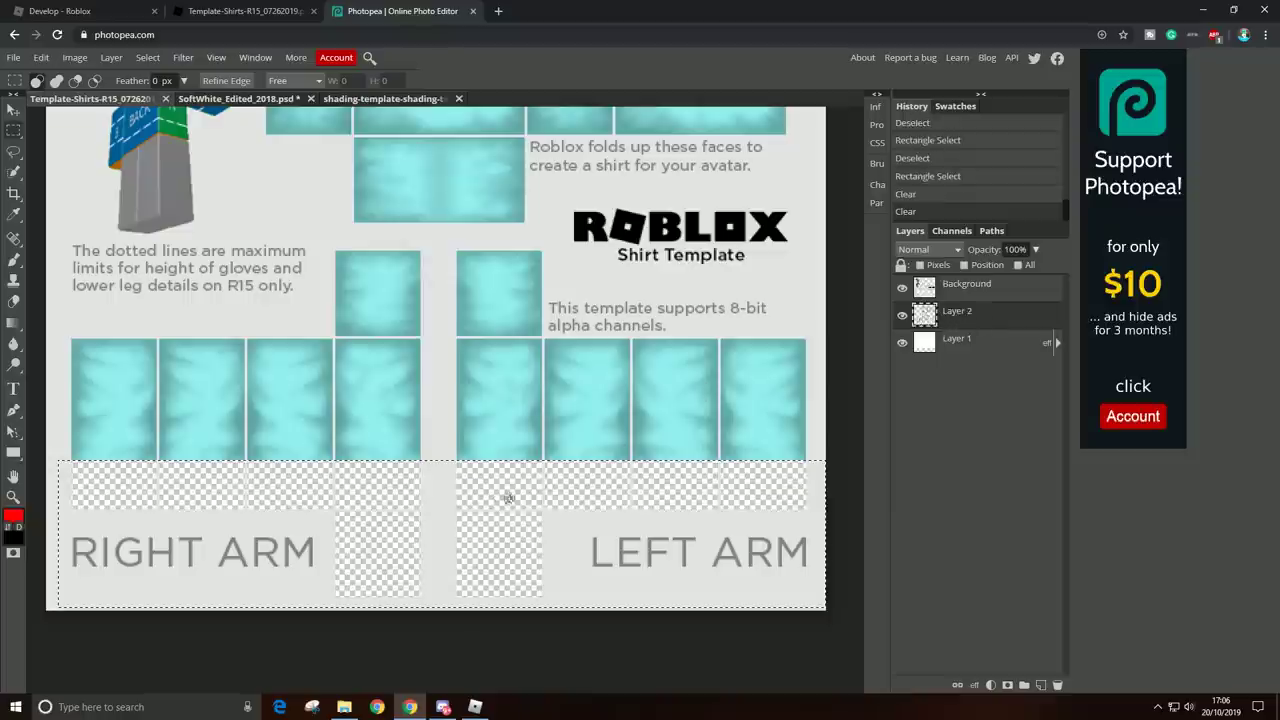
scroll(535, 503, down, 2)
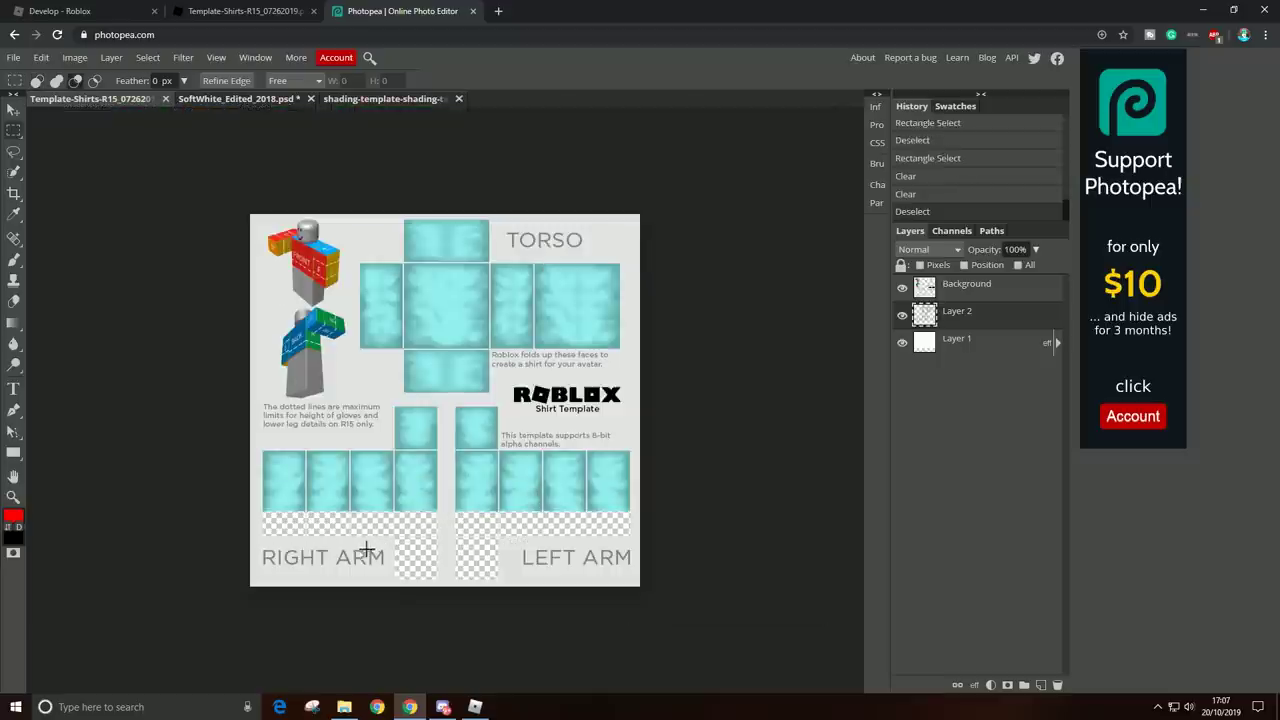
Step: Draw a wide red rectangle shape across the upper part of the torso's front panel
scroll(363, 545, up, 4)
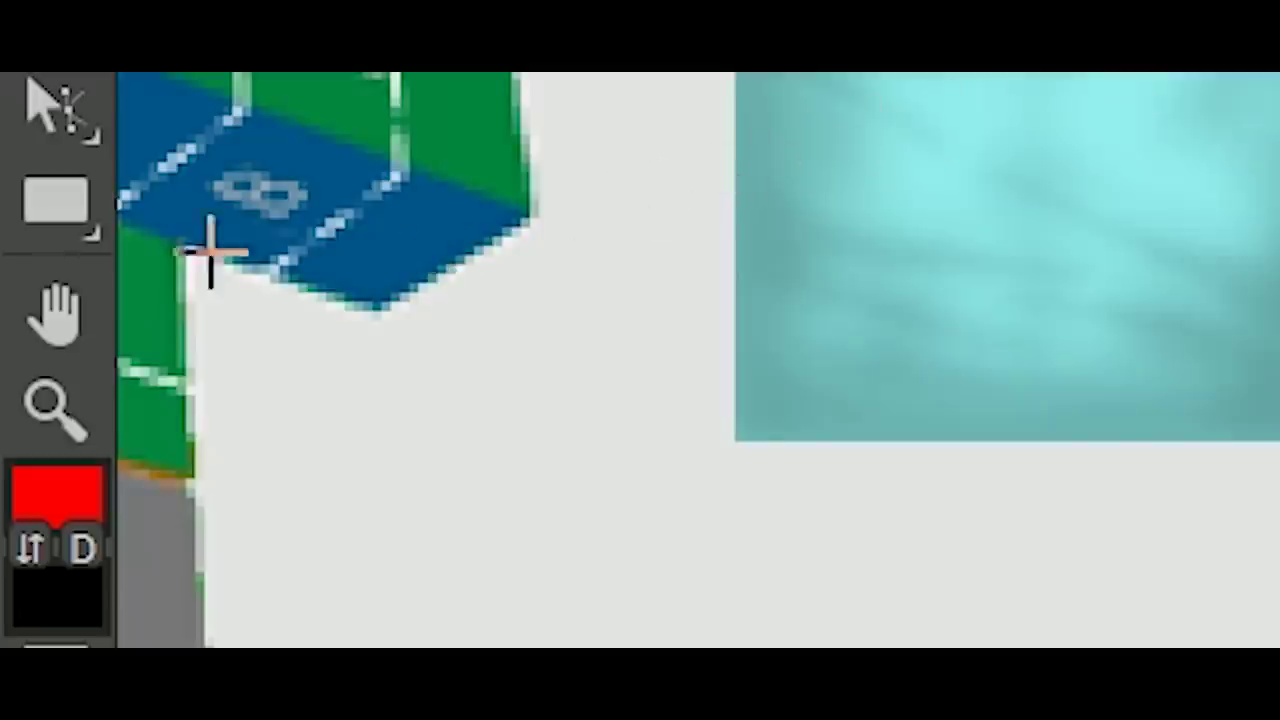
right_click(14, 457)
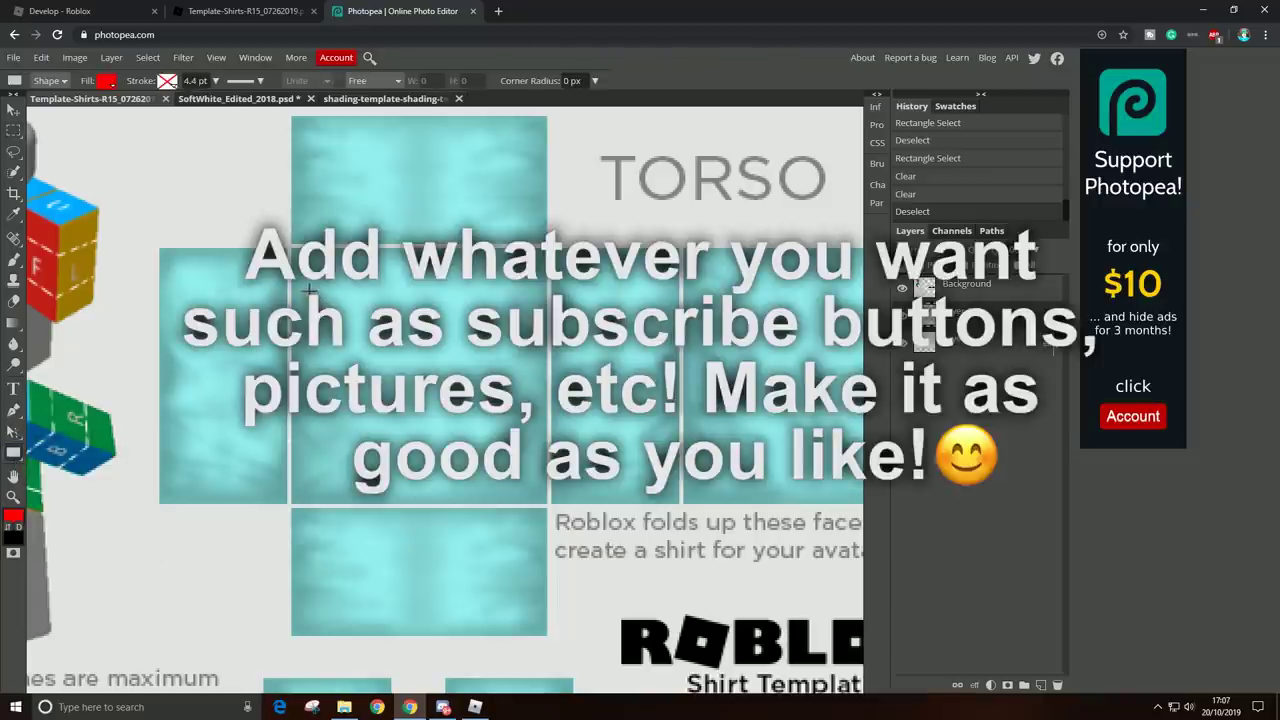
drag(310, 290, 527, 335)
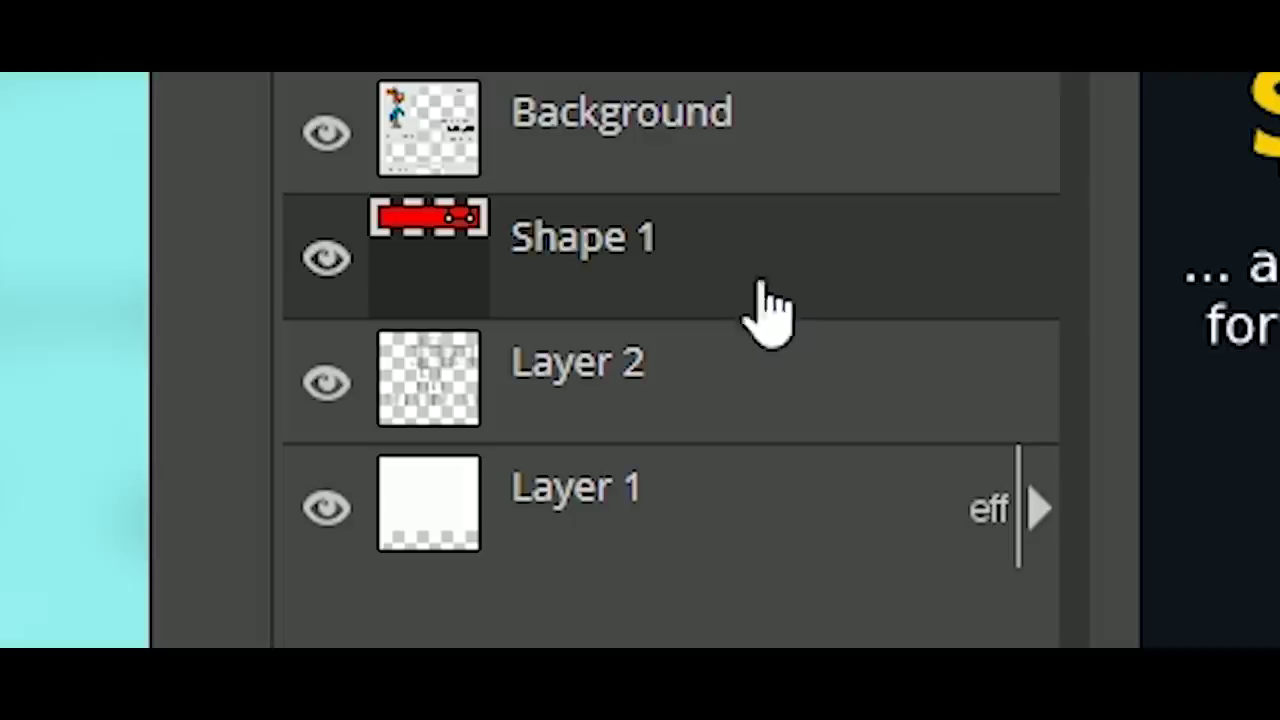
Step: Apply a white (ffffff) Color Overlay at 100% opacity to Shape 1 and accept the layer style
double_click(830, 275)
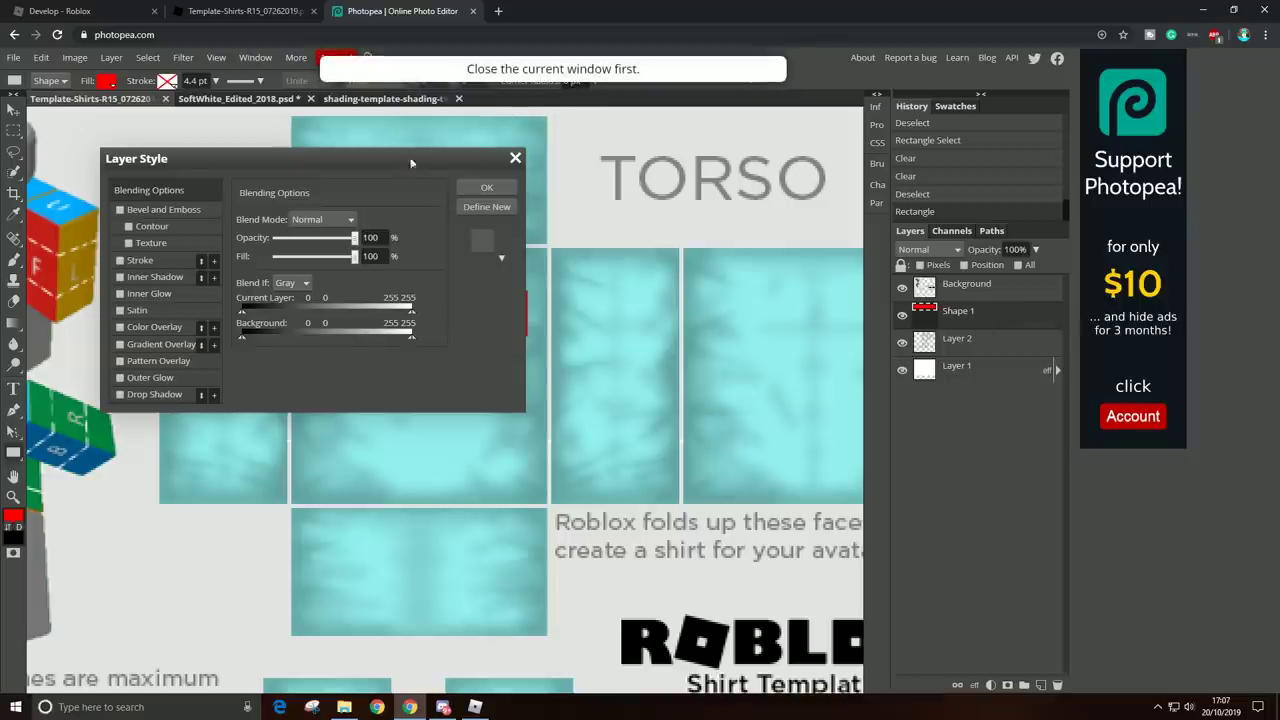
drag(410, 162, 910, 241)
click(670, 404)
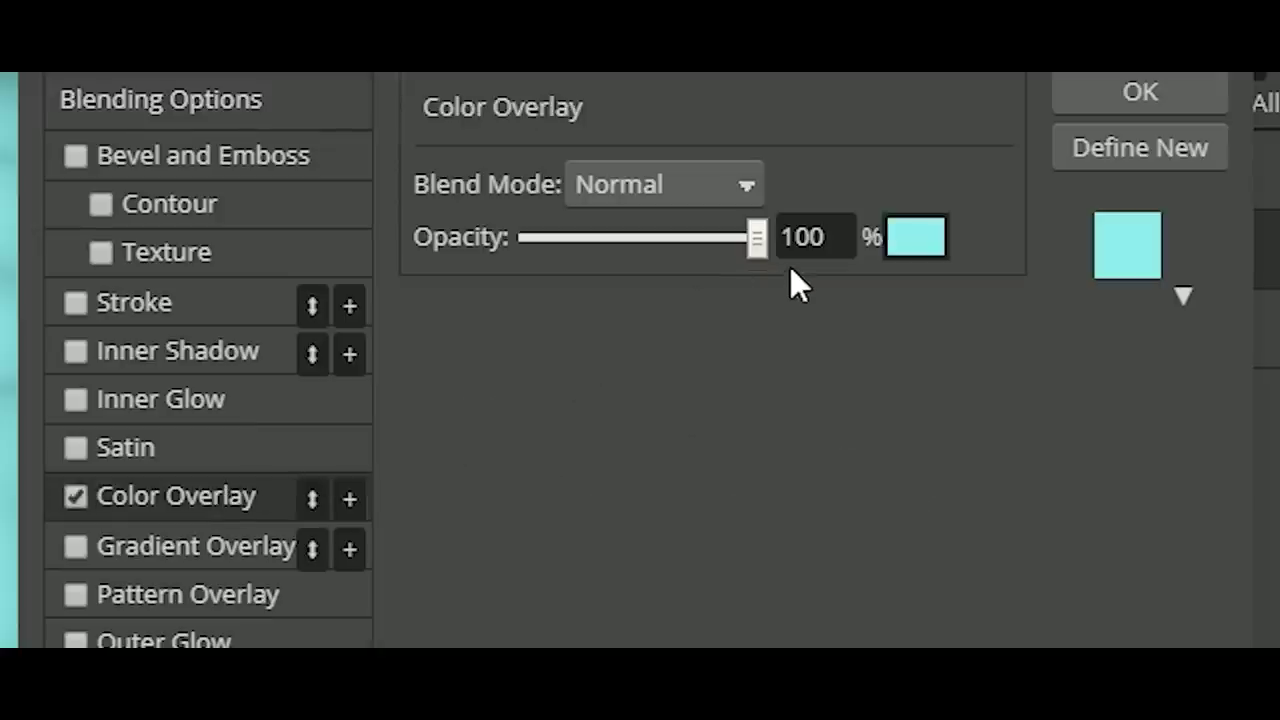
click(938, 240)
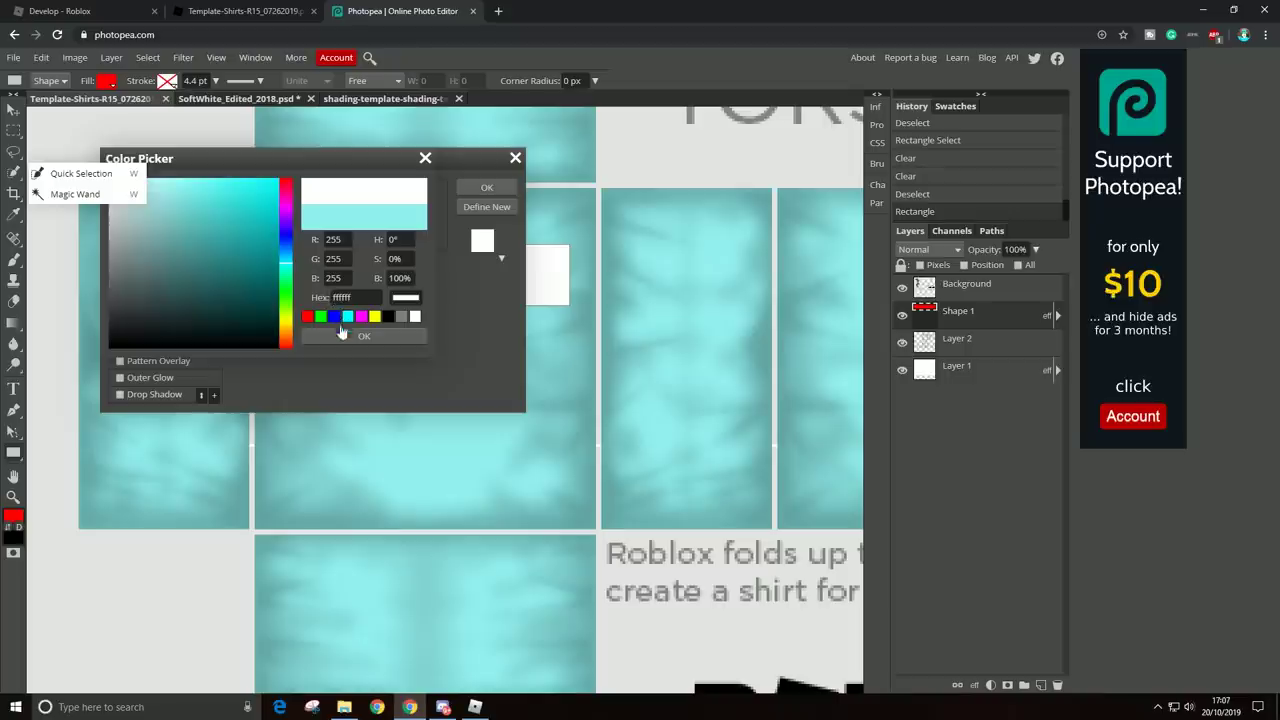
click(343, 336)
click(487, 188)
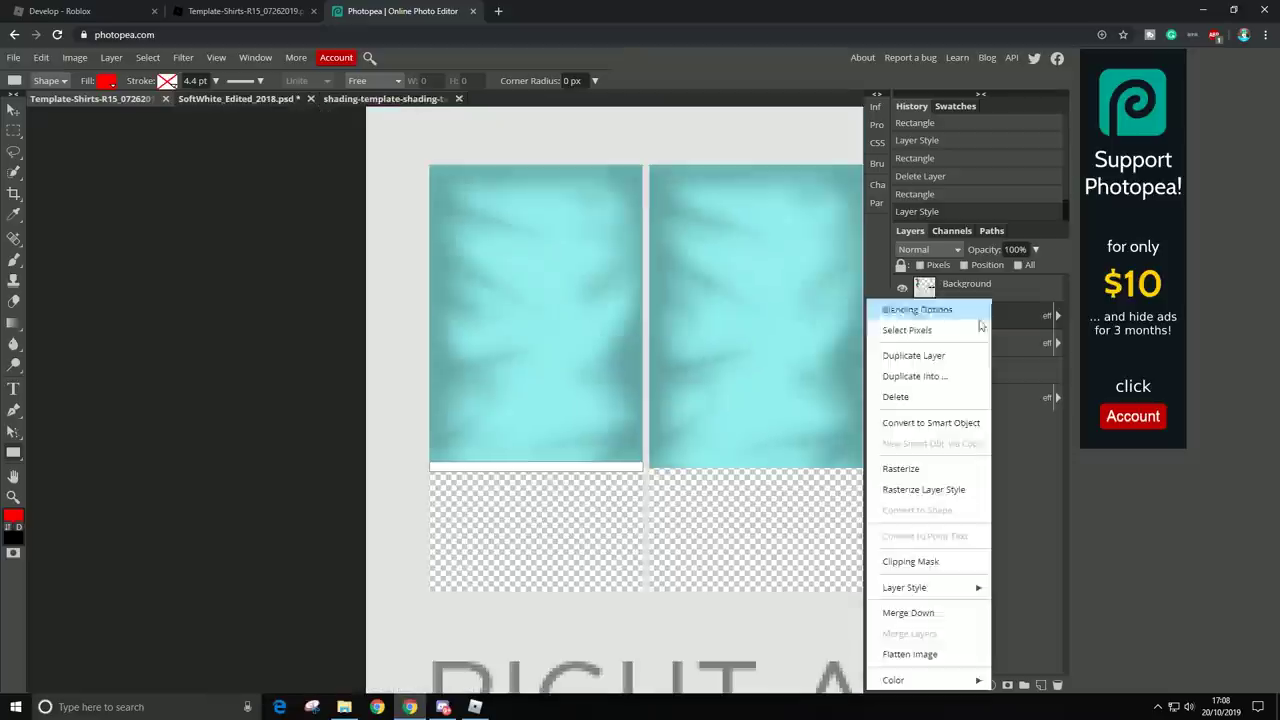
Step: Duplicate the thin white cuff strip and place the copies along the sleeve ends of the right arm's remaining panels
click(914, 351)
key(v)
drag(503, 491, 740, 473)
right_click(885, 250)
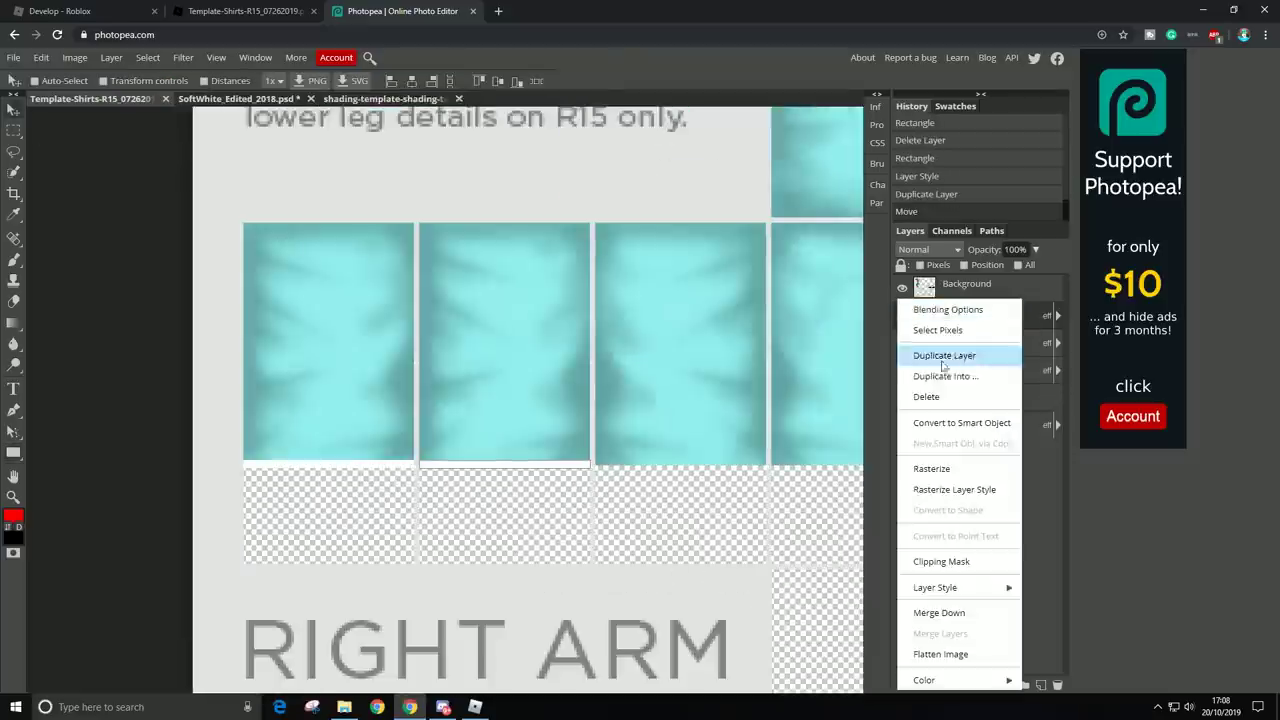
click(930, 281)
drag(660, 466, 470, 461)
right_click(893, 302)
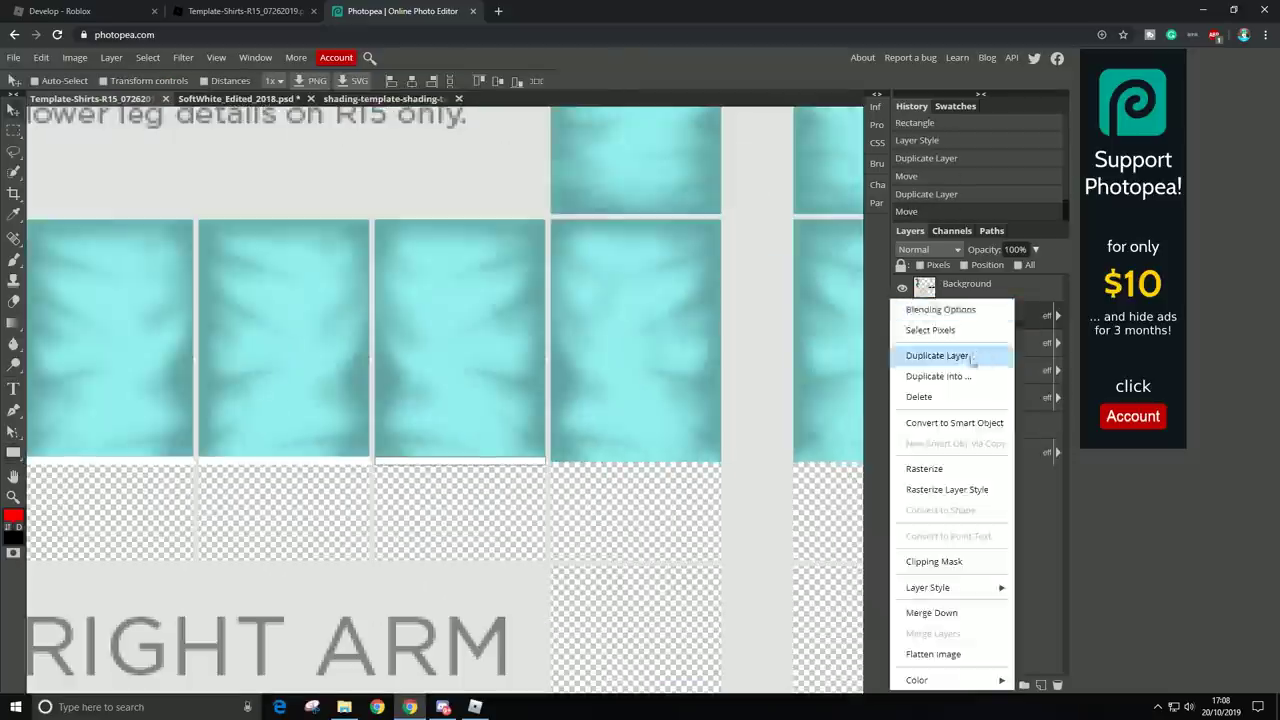
click(970, 356)
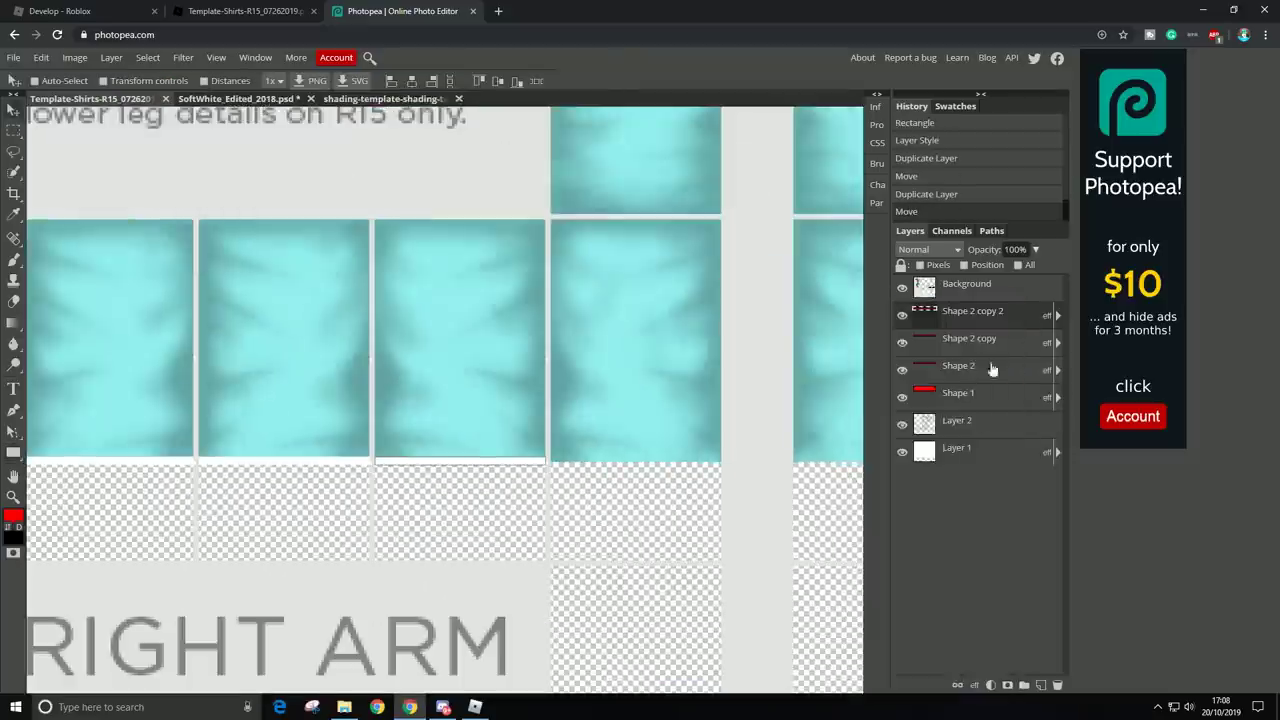
Step: Duplicate the white cuff strip onto the sleeve ends of the left arm's four panels
right_click(960, 311)
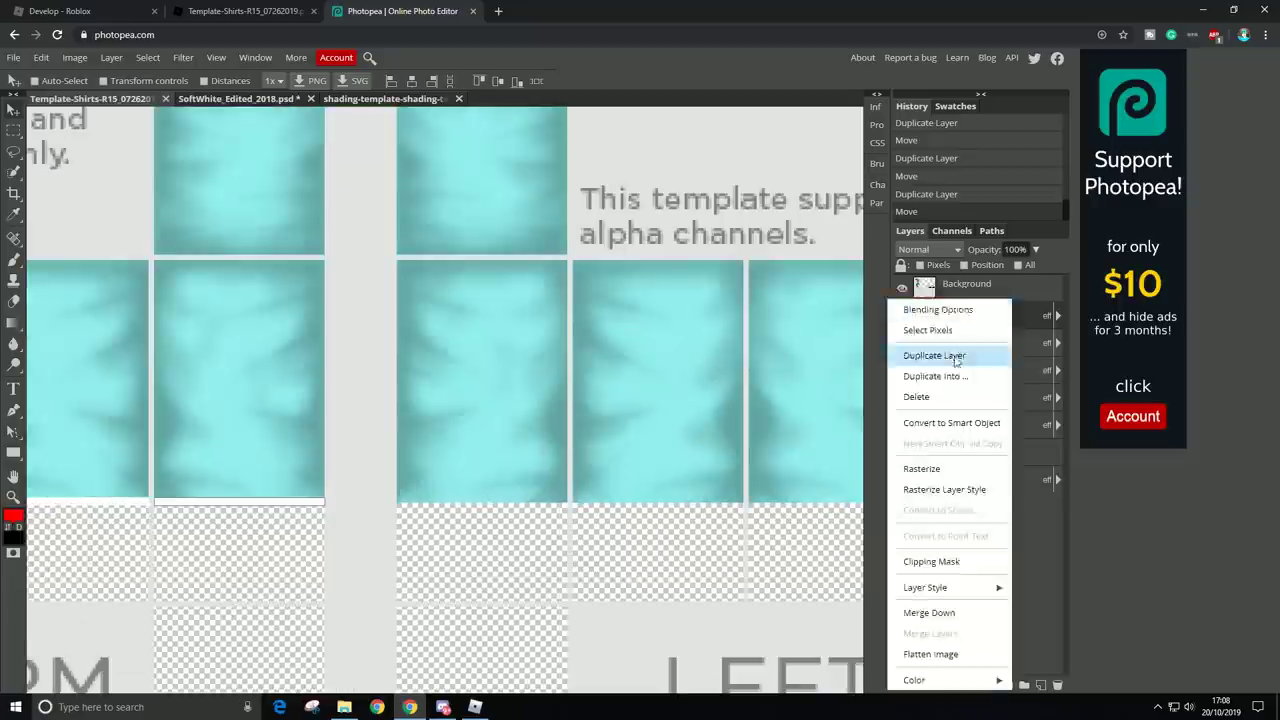
click(943, 277)
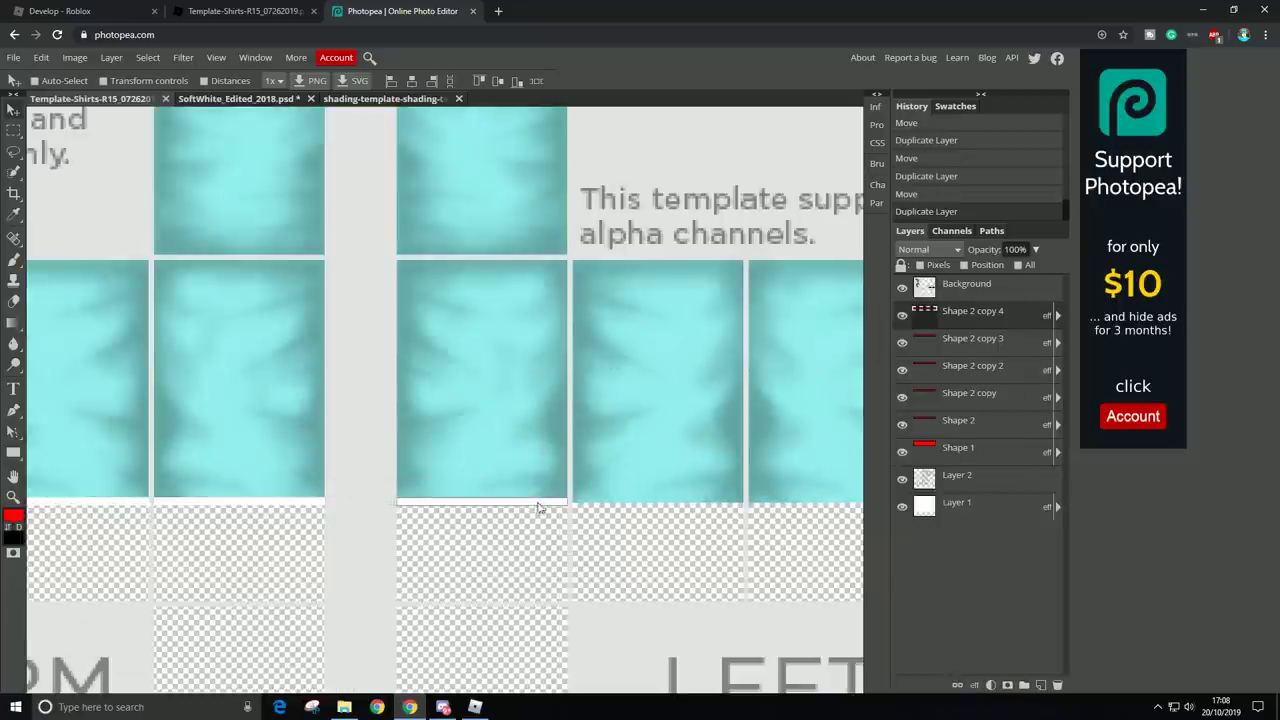
key(ctrl+j)
drag(533, 491, 709, 491)
right_click(900, 300)
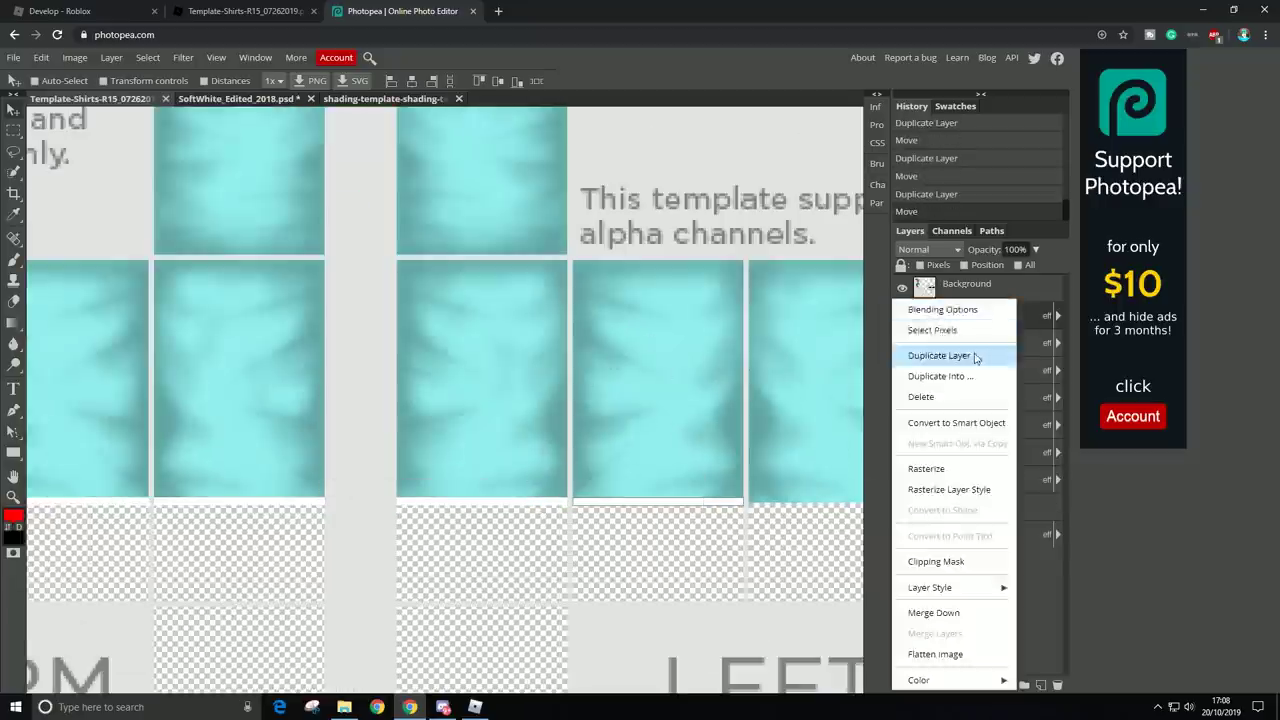
click(943, 354)
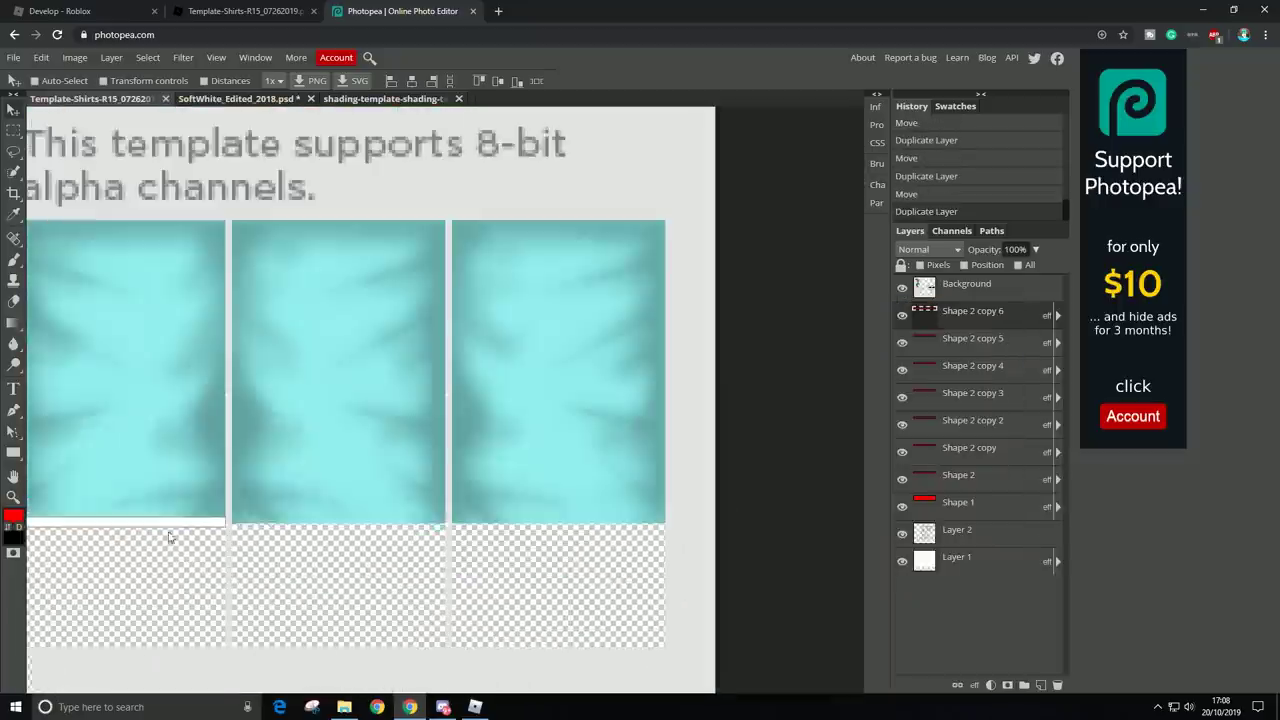
drag(170, 537, 390, 537)
right_click(900, 292)
click(943, 344)
drag(390, 537, 610, 537)
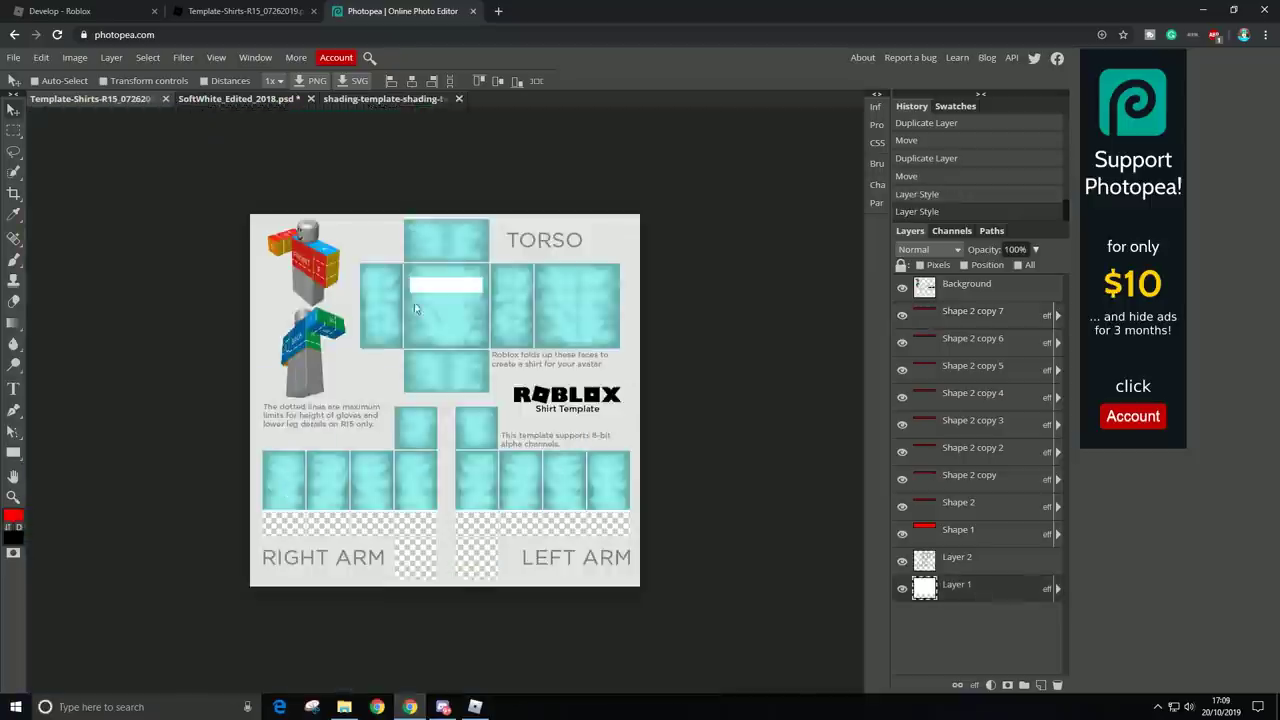
Step: Examine the white bar and its SAVE THE TURTLES text on the torso's front panel
scroll(491, 271, up, 5)
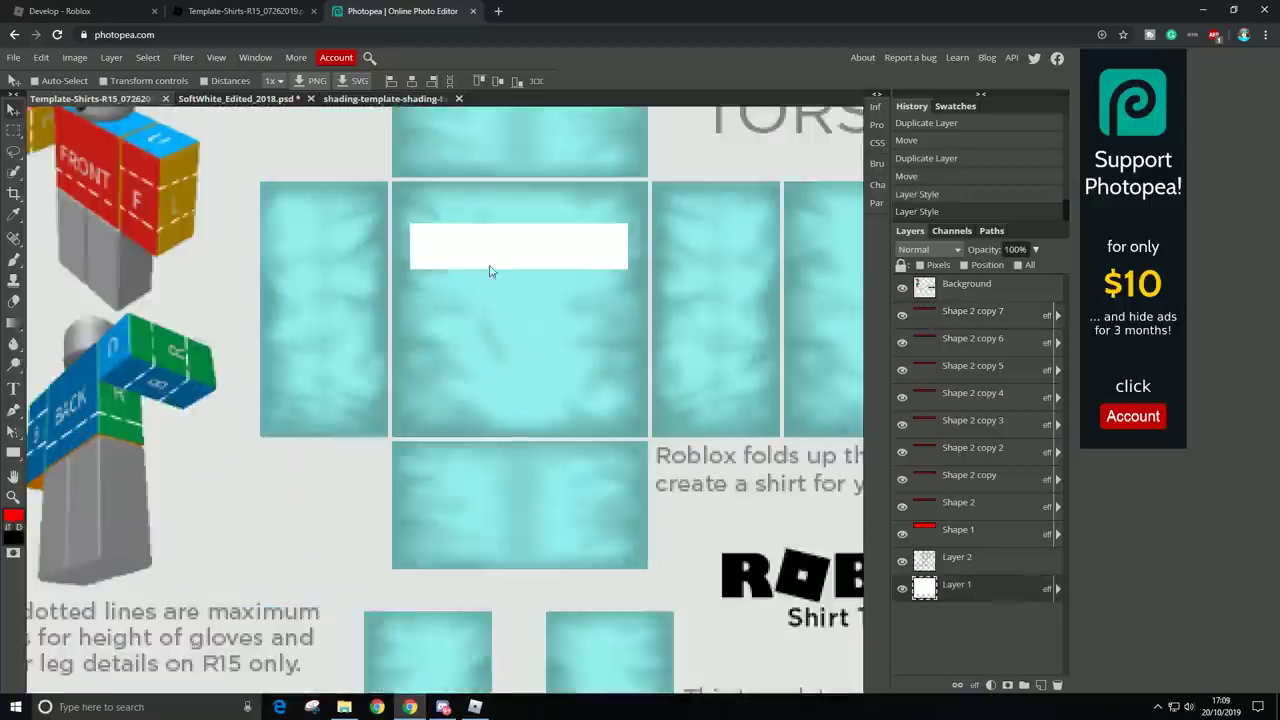
scroll(660, 281, up, 1)
scroll(520, 297, up, 1)
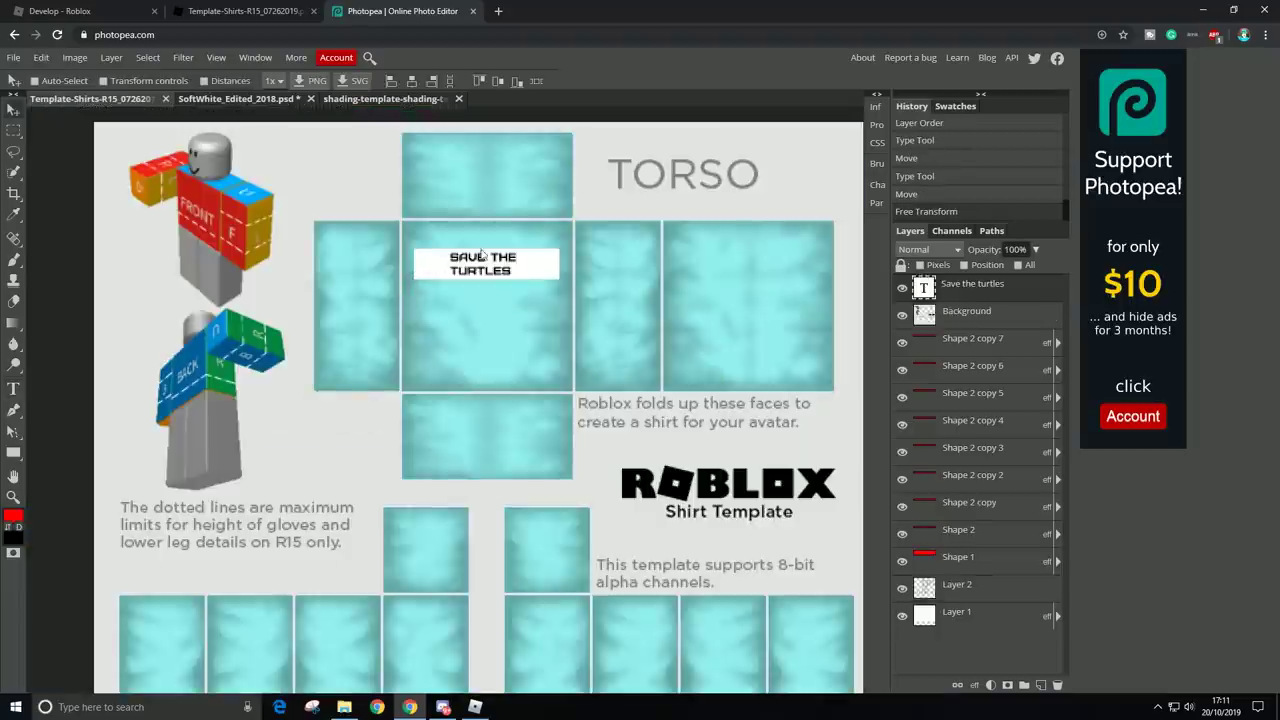
scroll(588, 210, up, 1)
scroll(502, 390, down, 1)
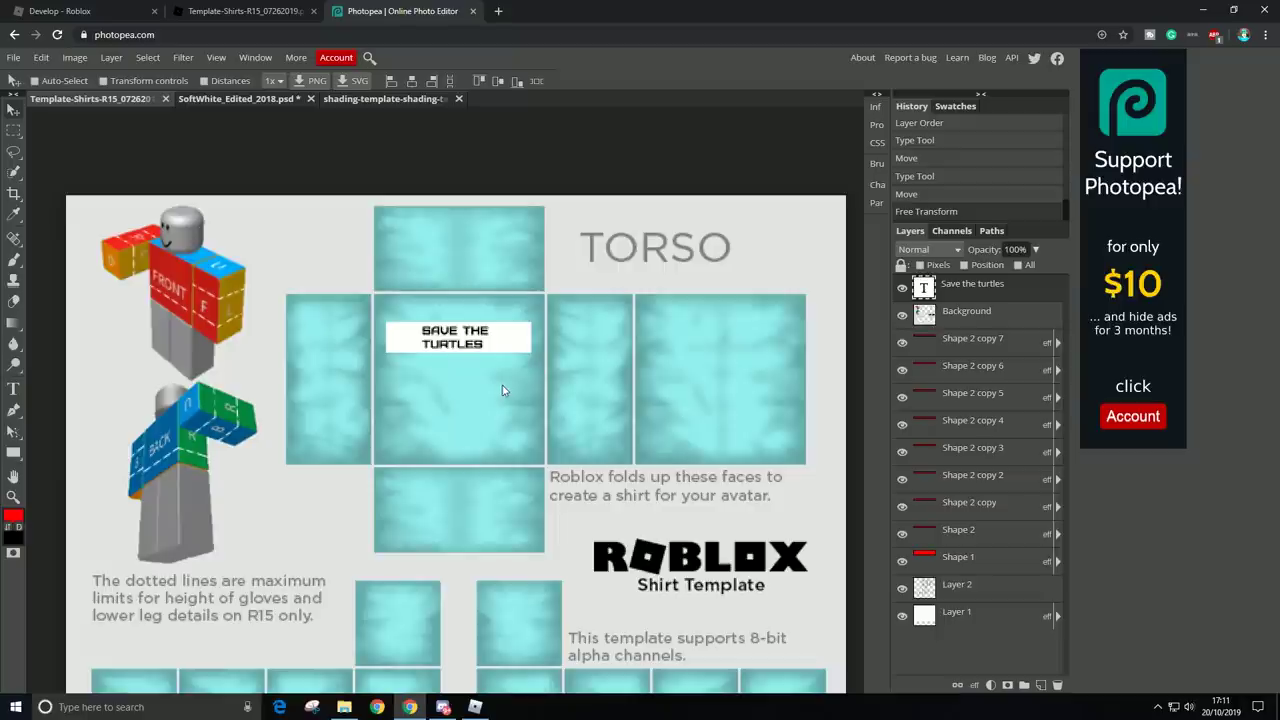
scroll(502, 390, down, 2)
scroll(432, 310, up, 2)
scroll(517, 395, up, 1)
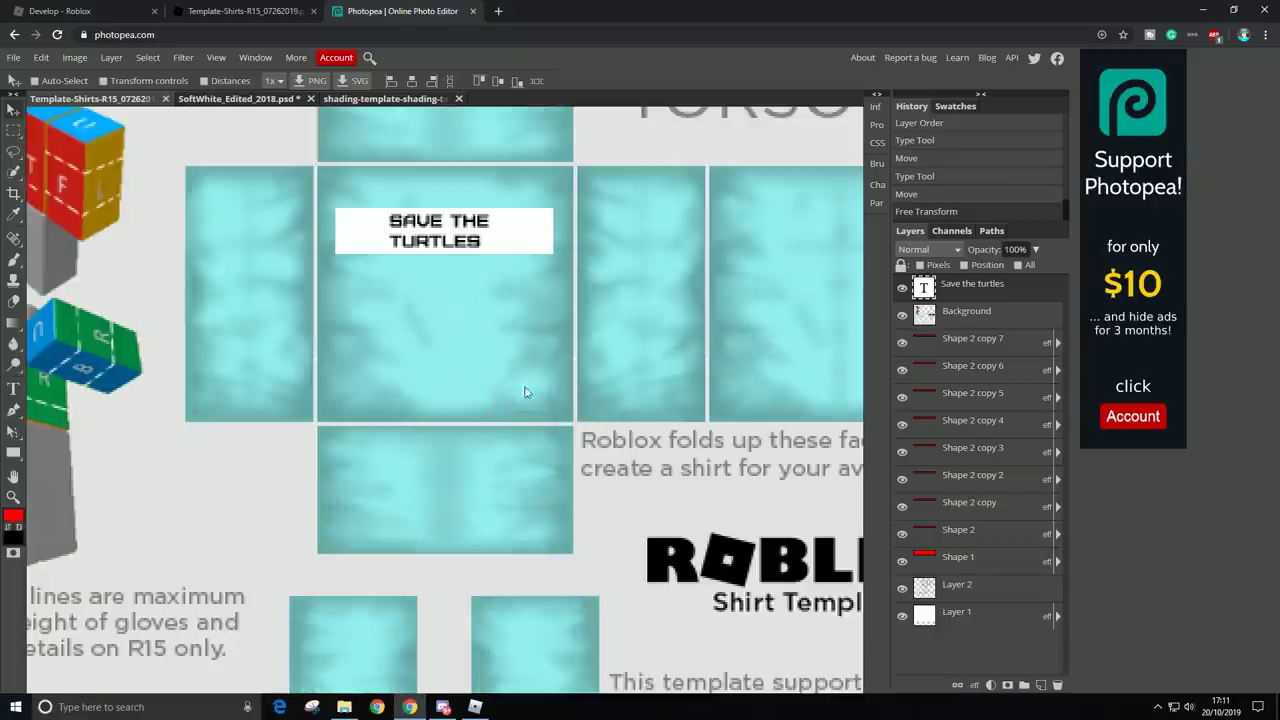
scroll(404, 381, up, 1)
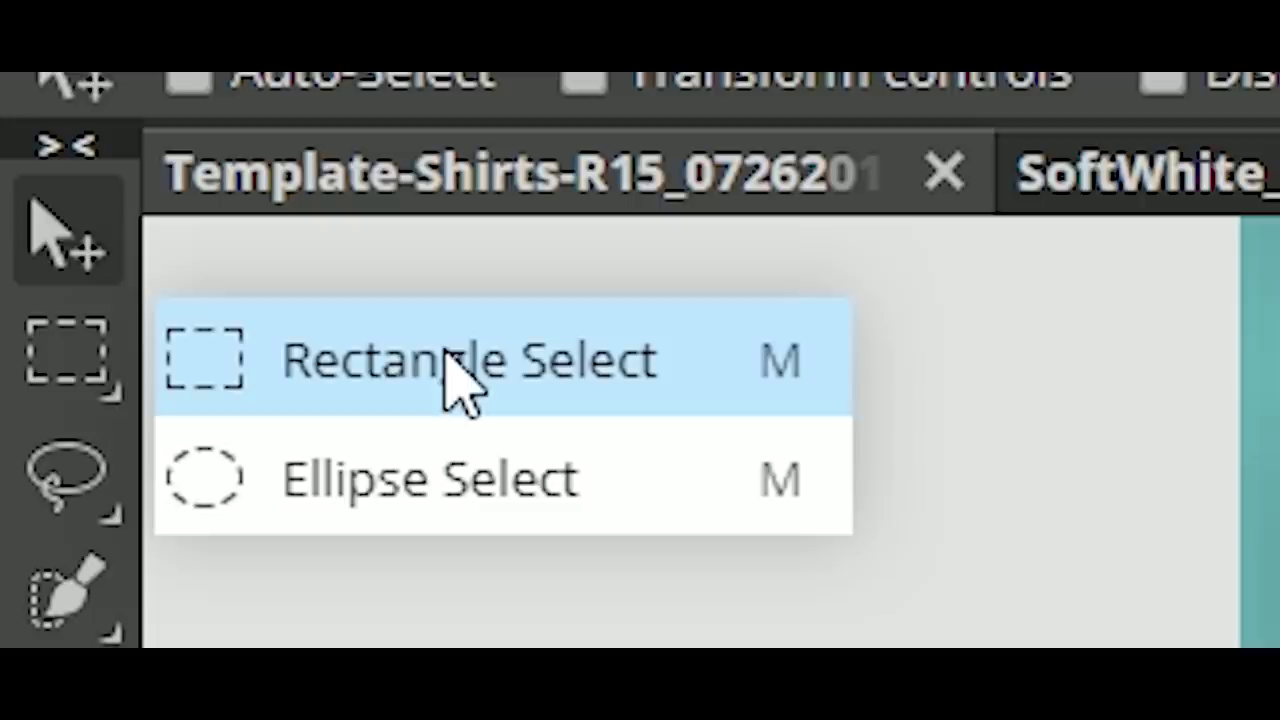
Step: Cut an oval neck hole across the torso's front and top panels with Ellipse Select, clearing it from Layer 1 and Layer 2
click(622, 478)
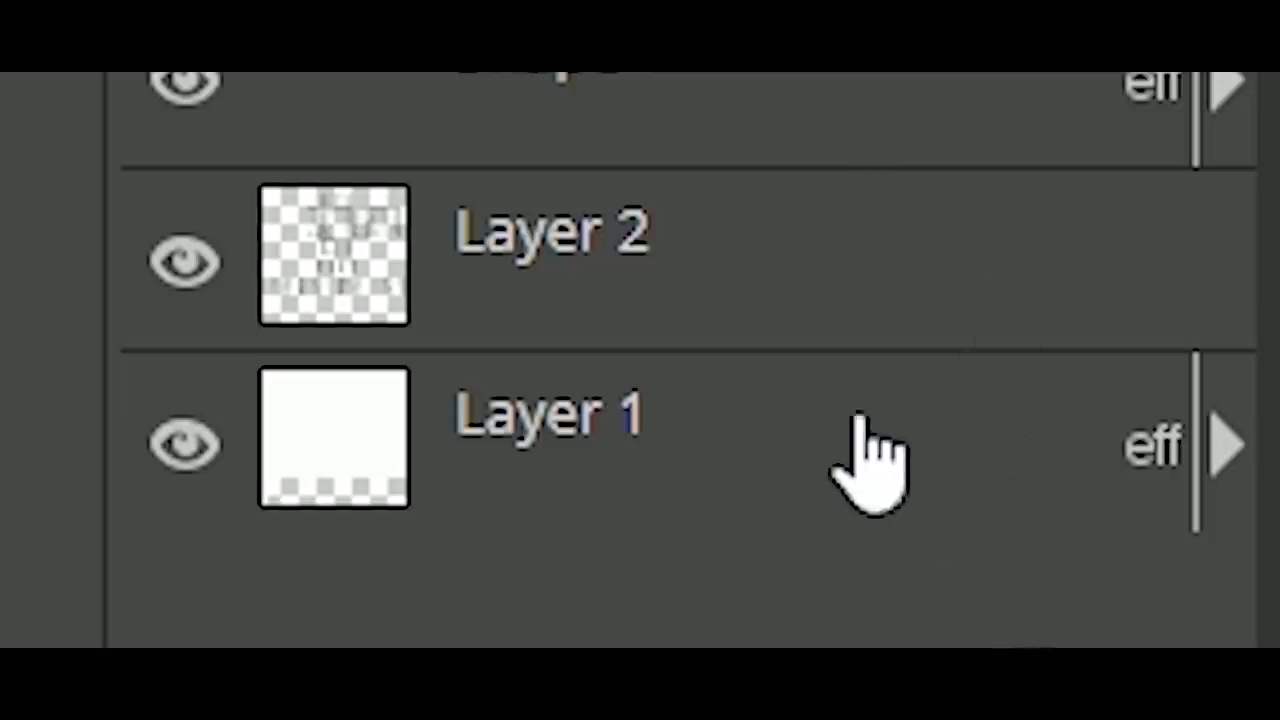
click(834, 434)
key(alt)
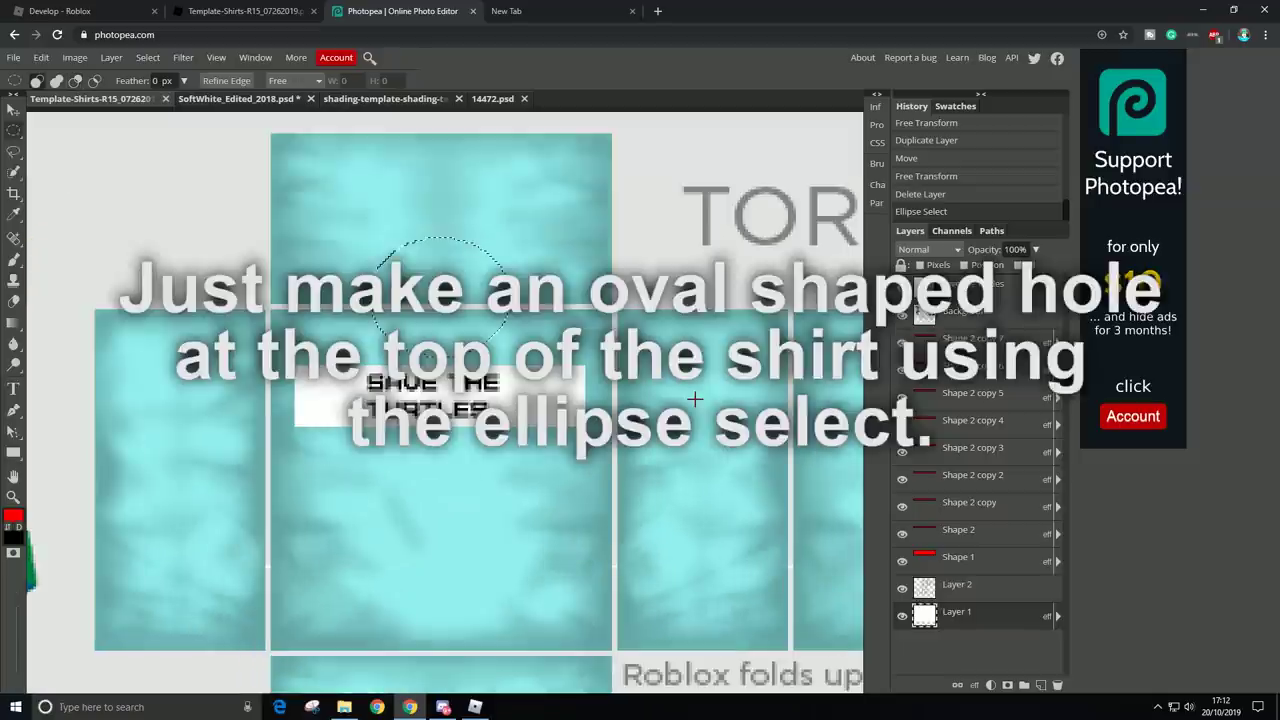
key(Delete)
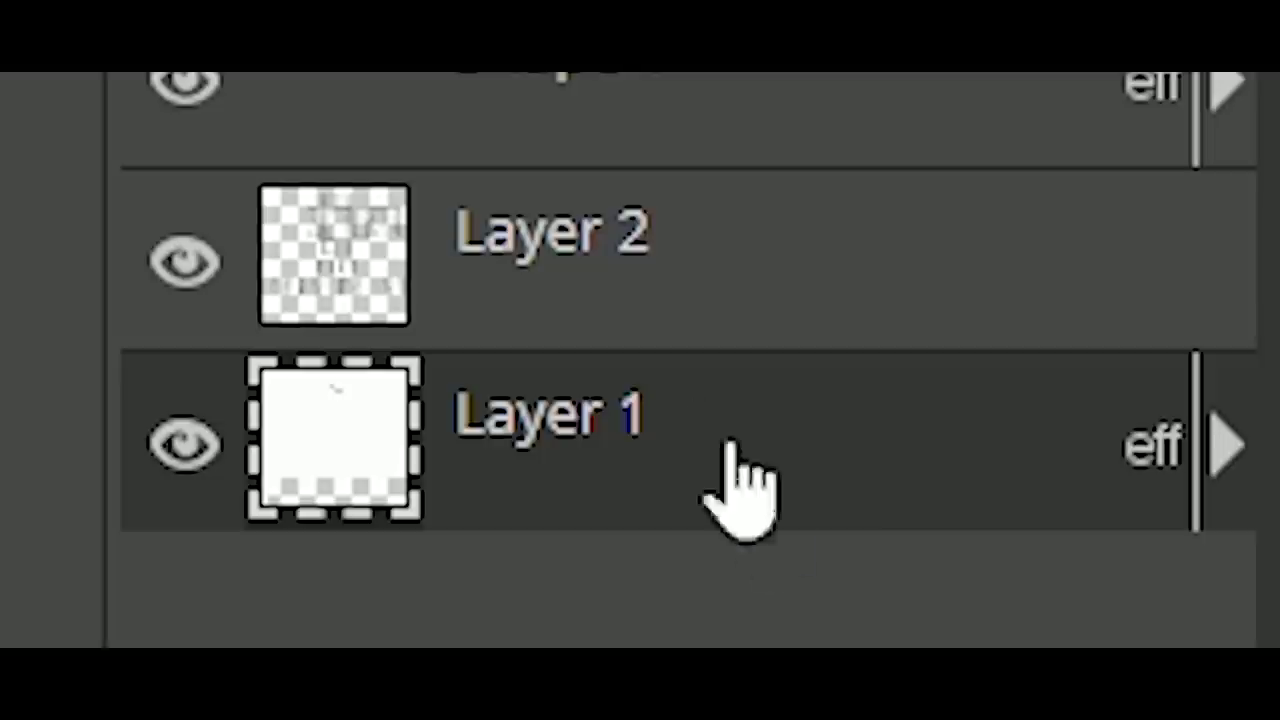
click(886, 295)
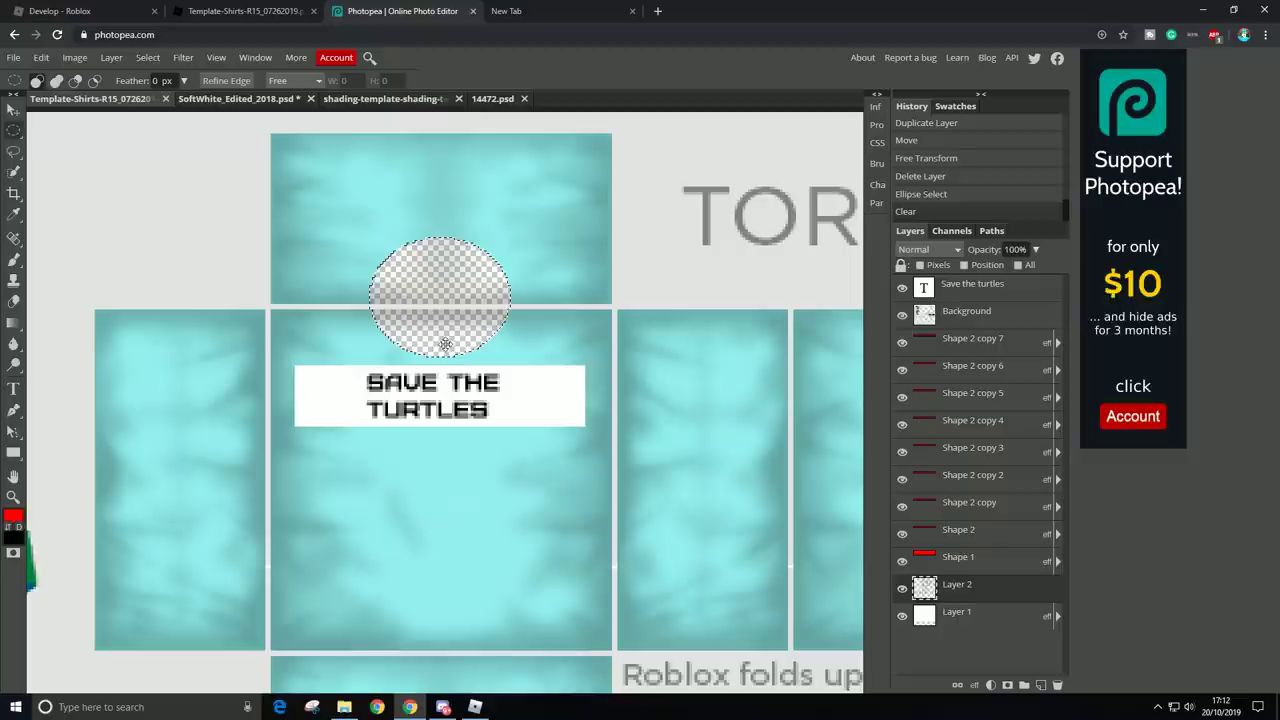
key(Delete)
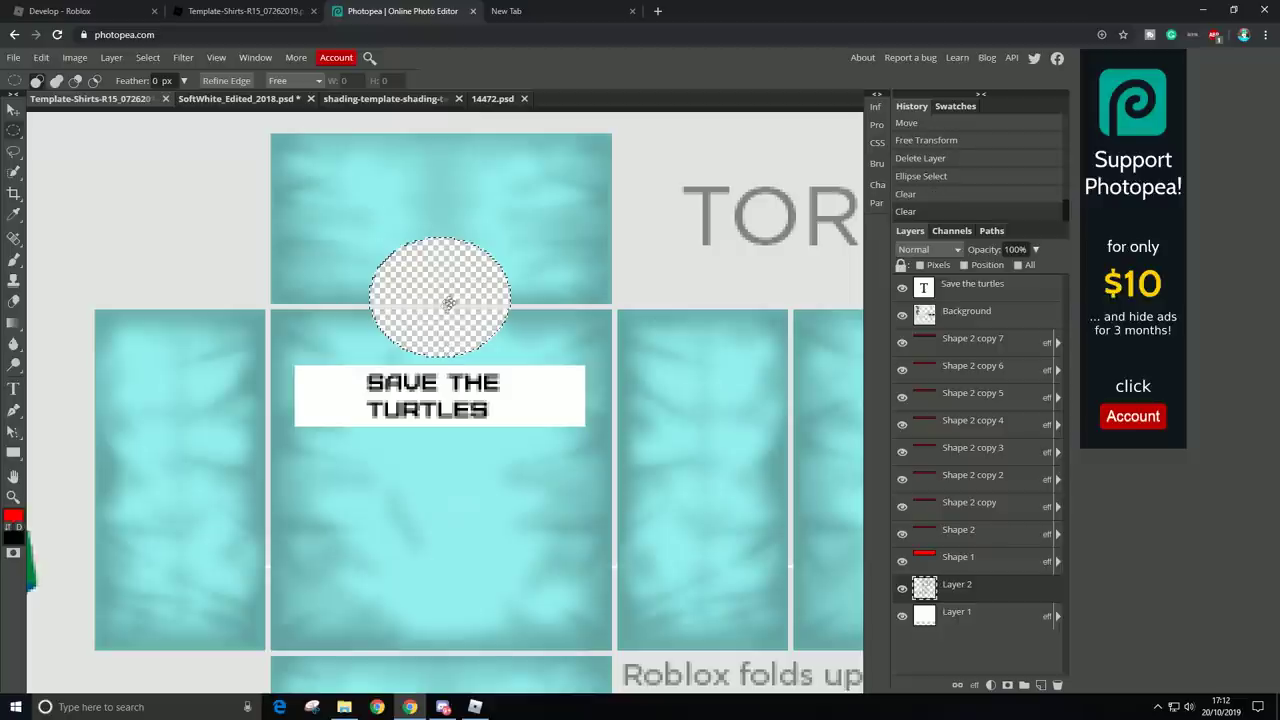
Step: Clear the oval selection around the neck hole on the torso
key(ctrl+d)
scroll(630, 289, down, 3)
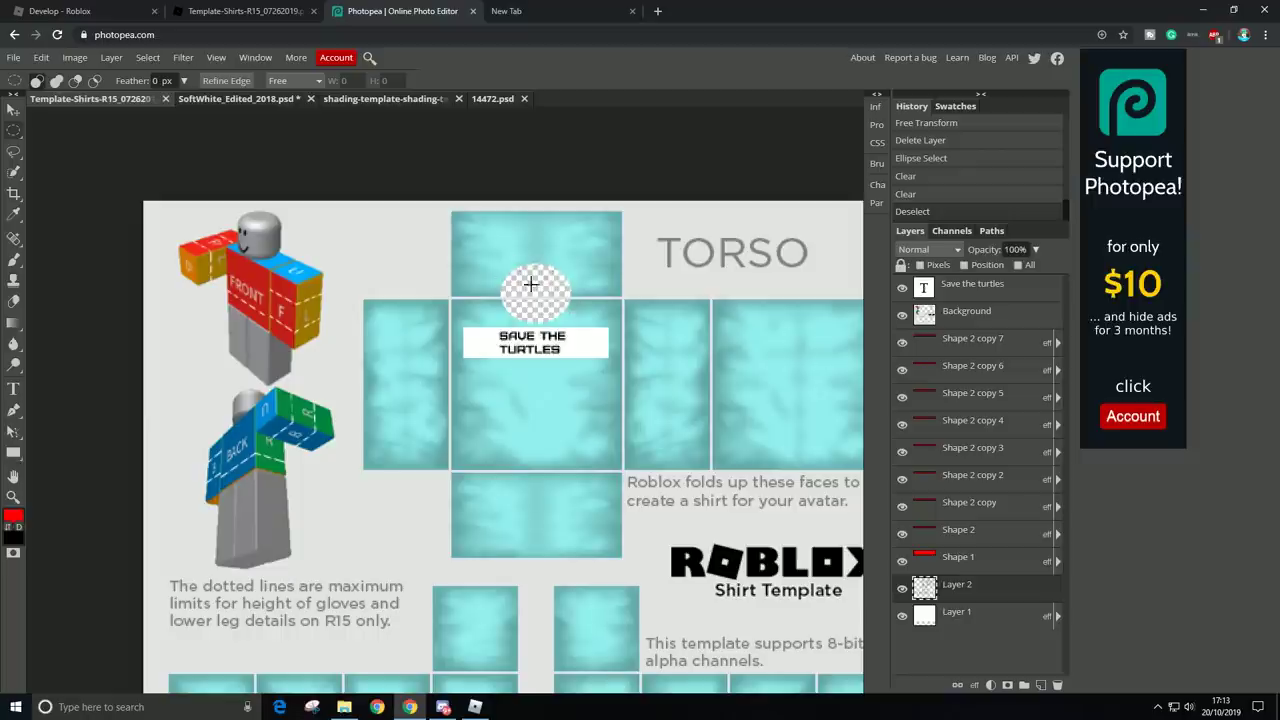
scroll(548, 274, down, 2)
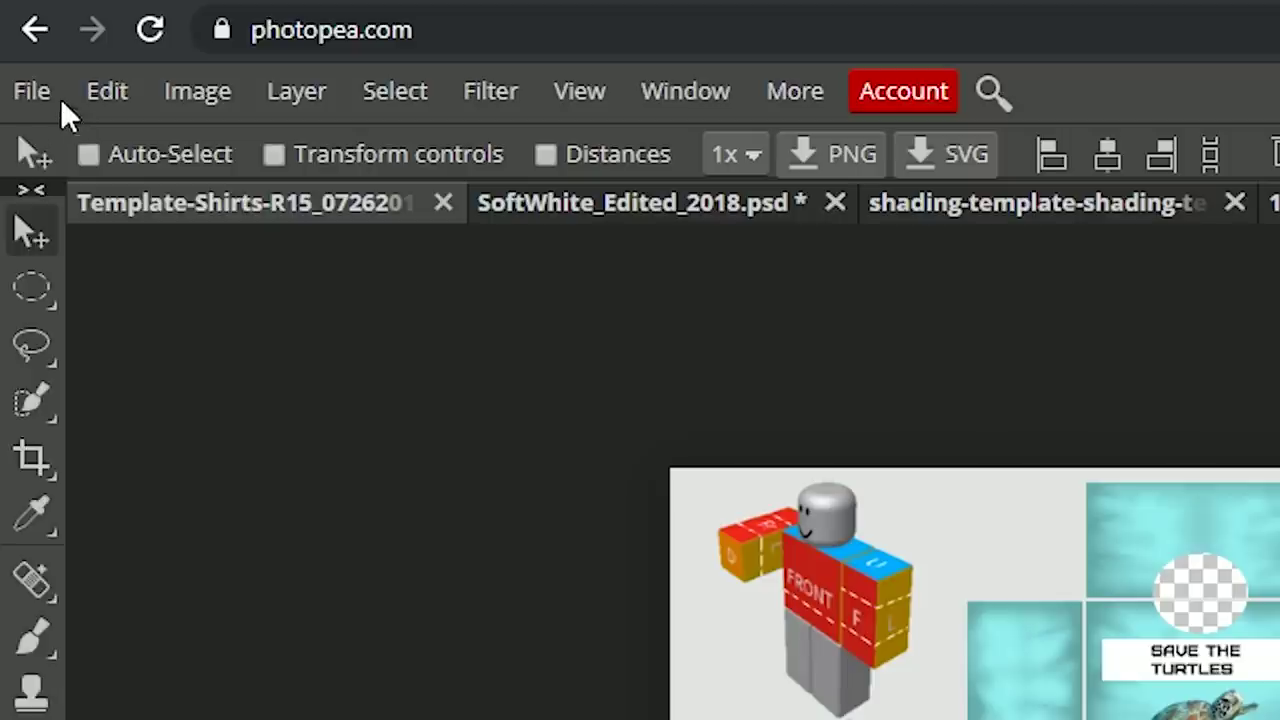
Step: Export the shirt template with the turtle design as a PNG file
click(20, 59)
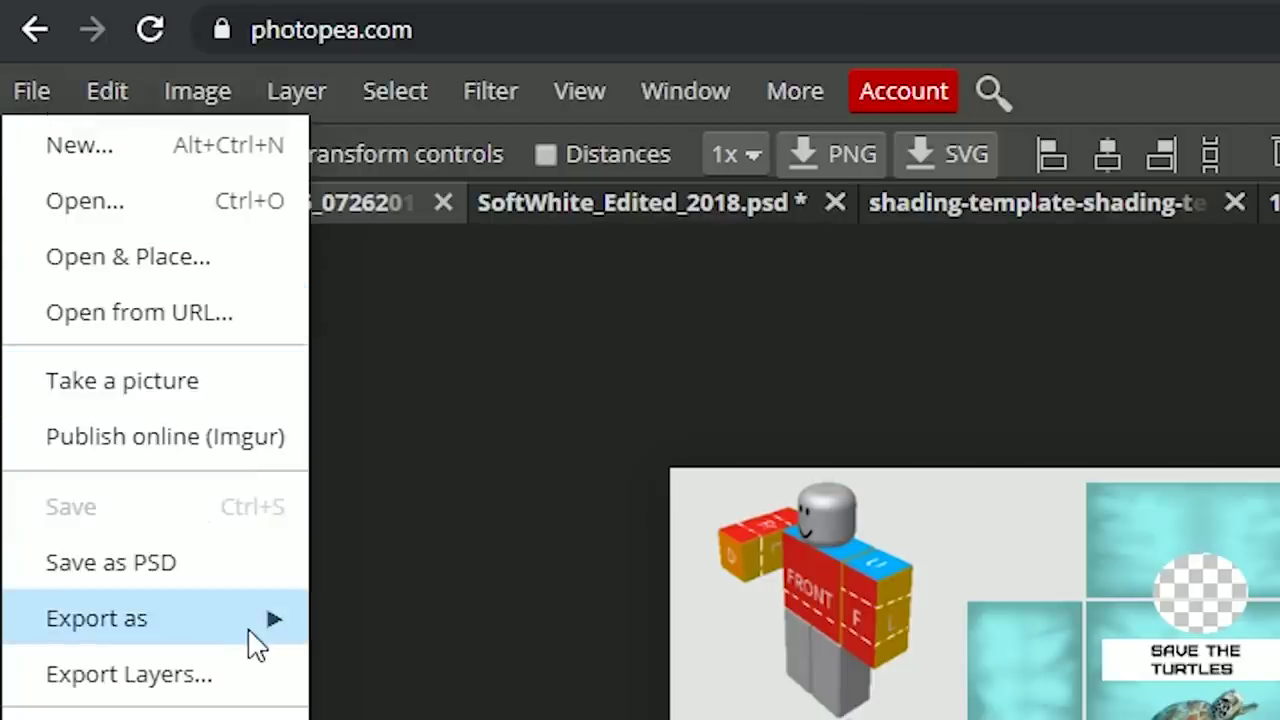
mouse_move(96, 261)
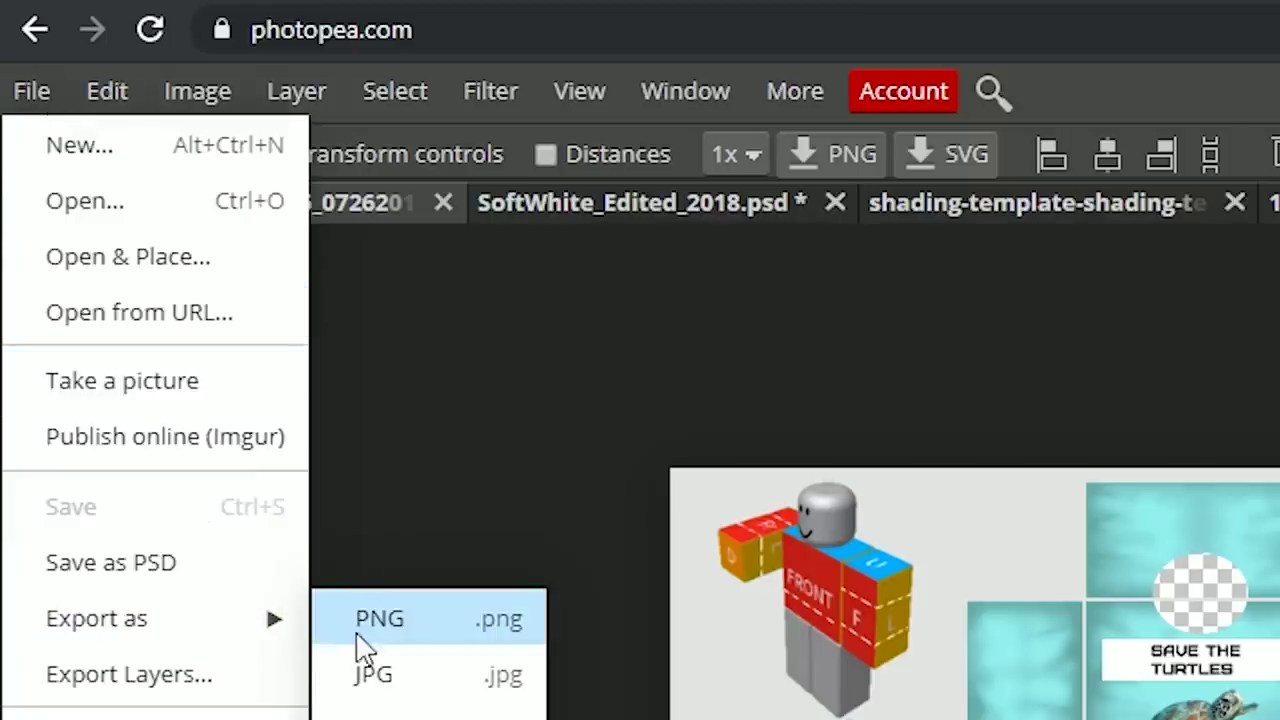
text(r)
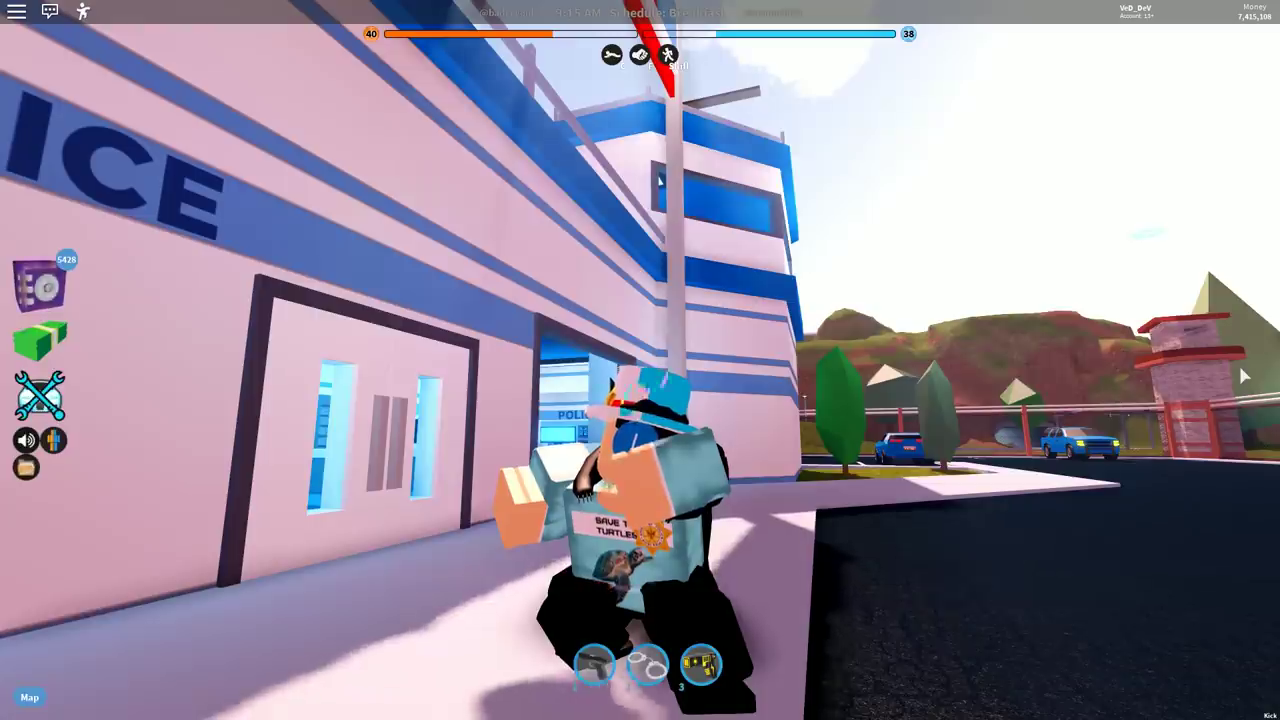
key(s)
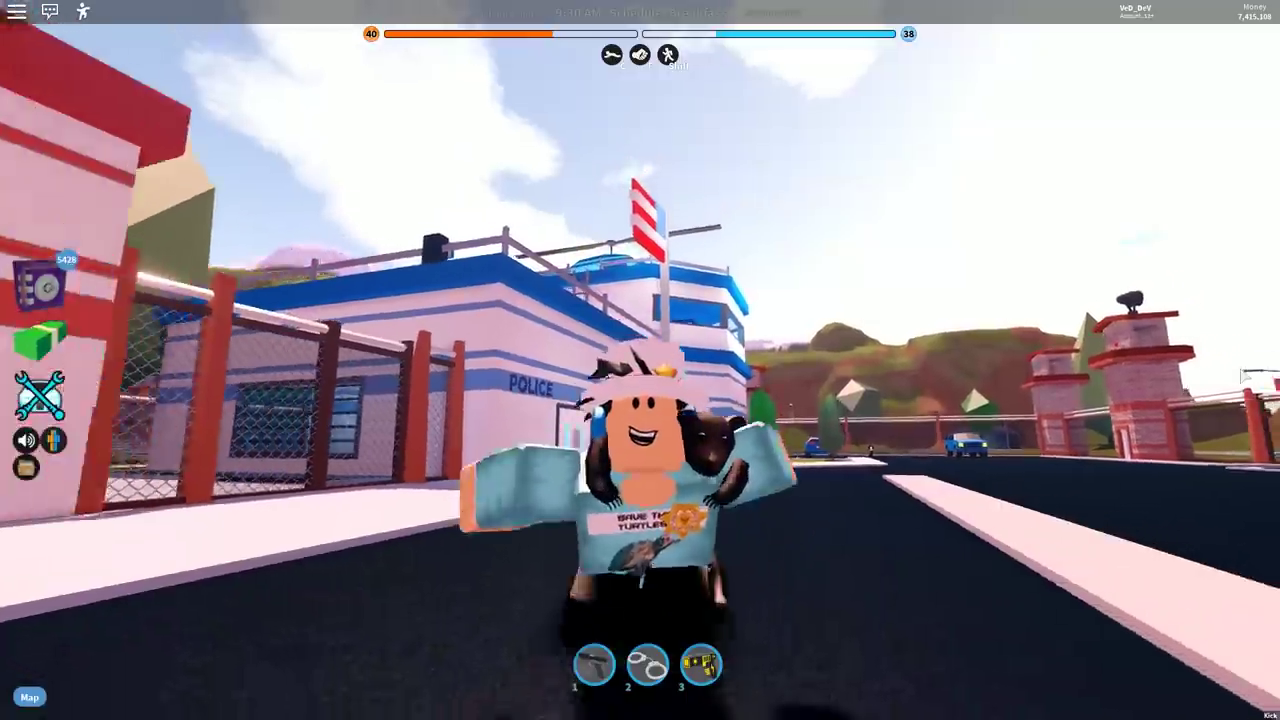
key(s)
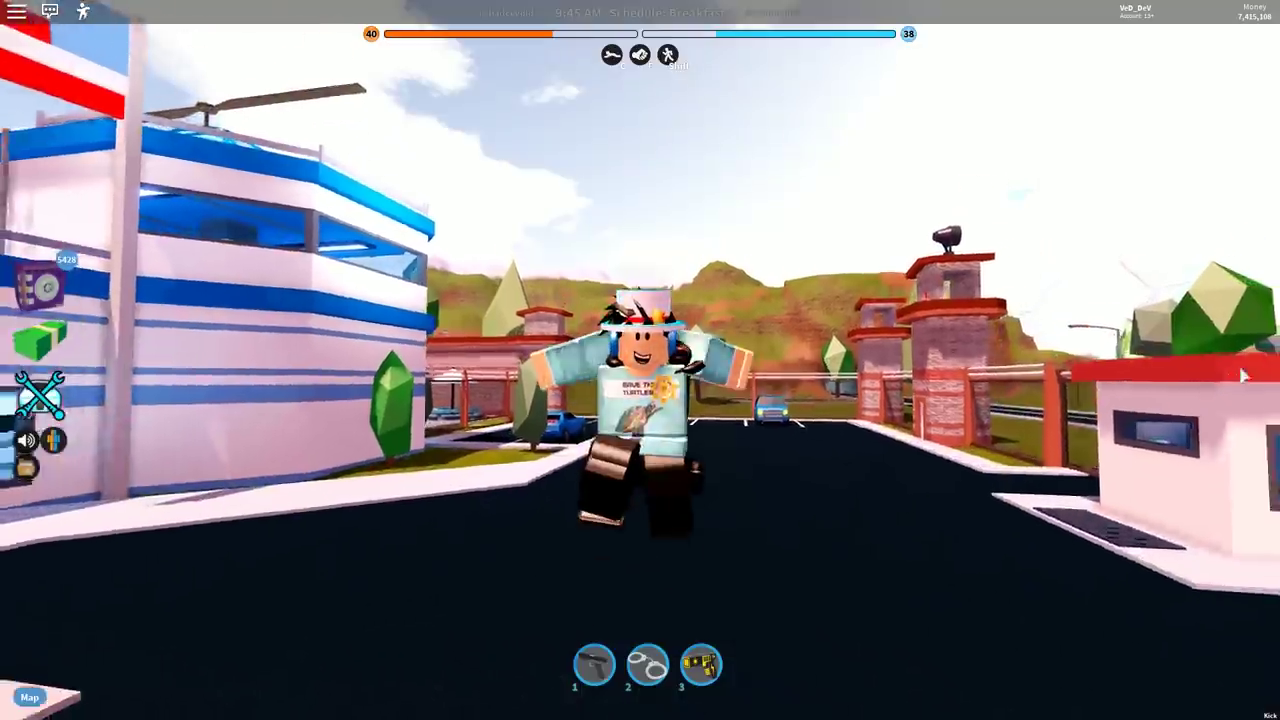
key(s)
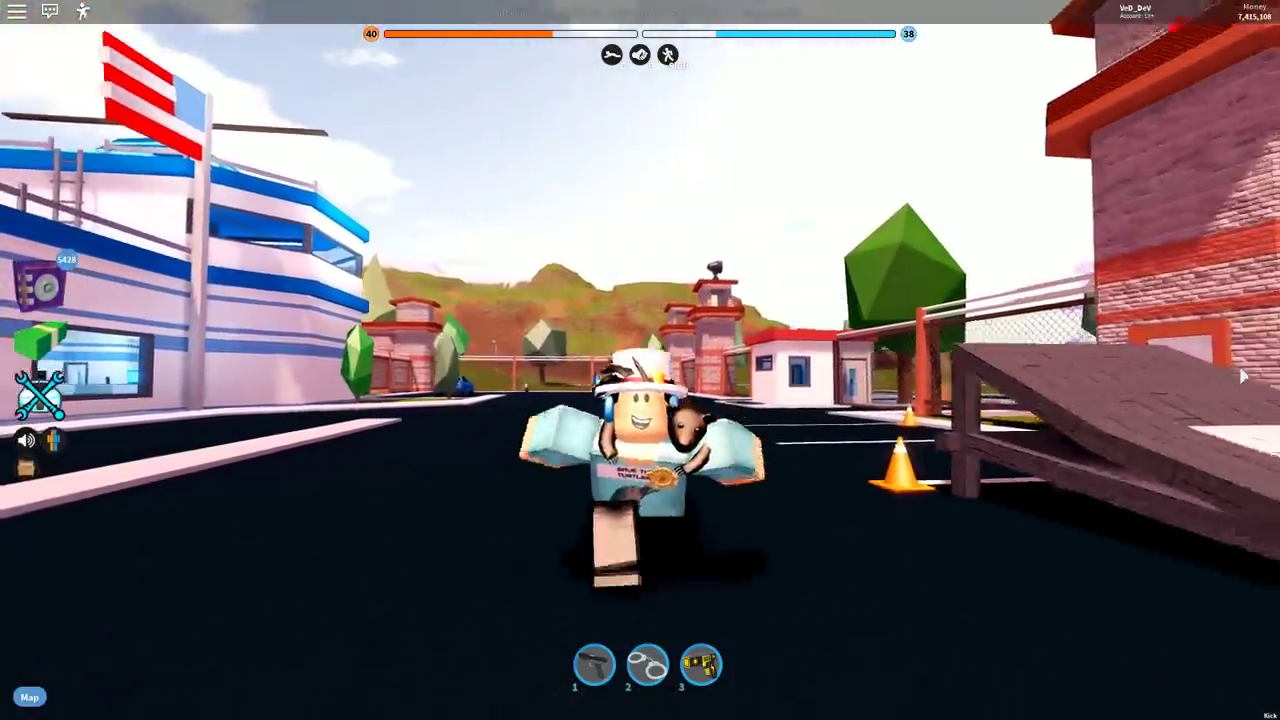
key(s)
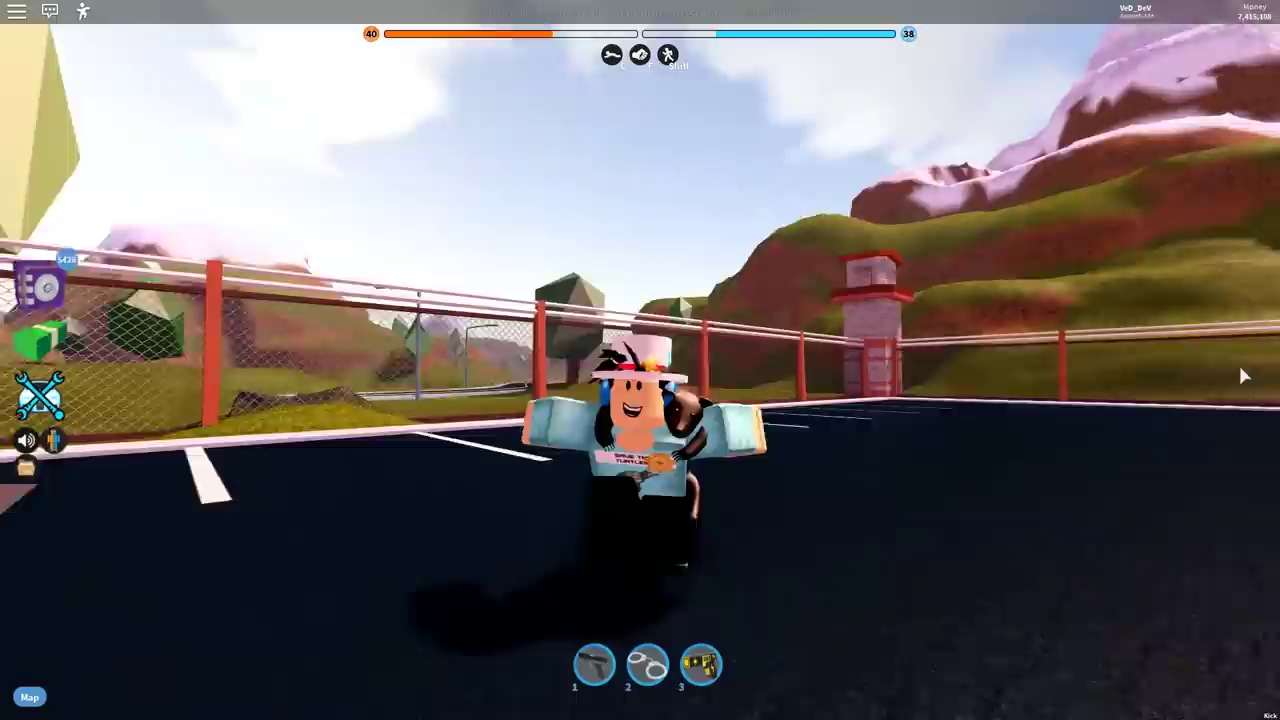
key(space)
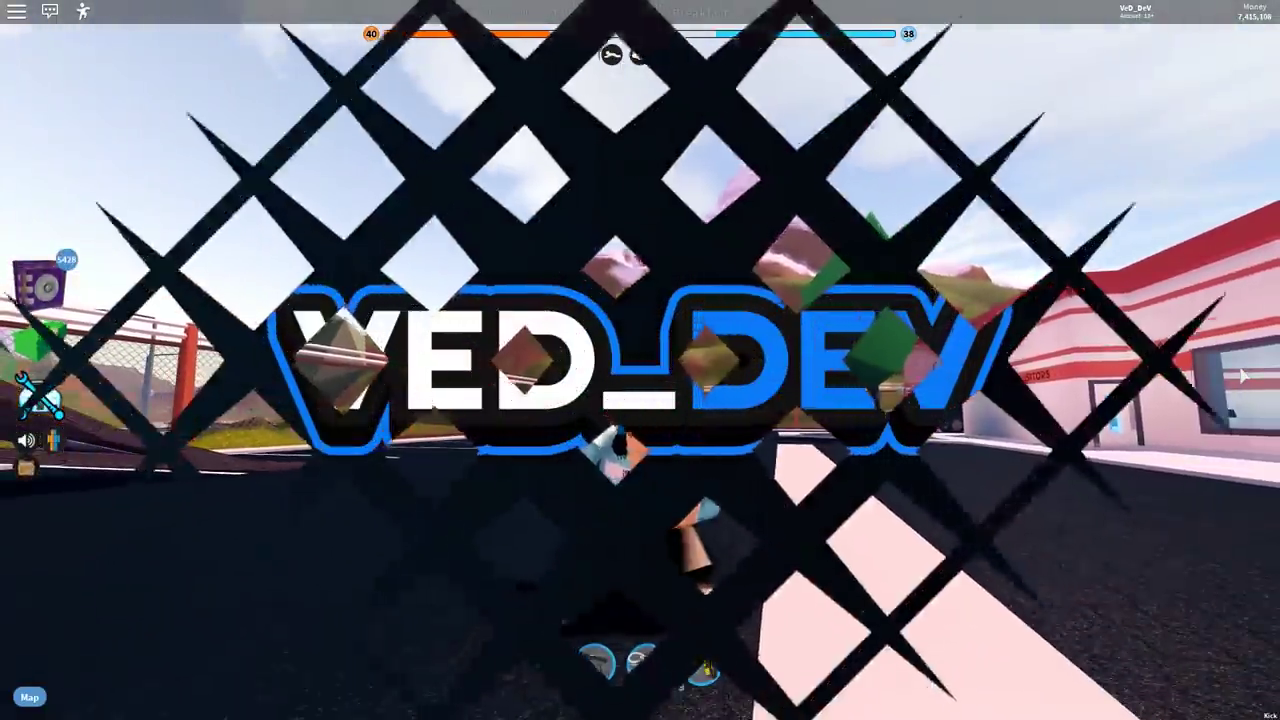